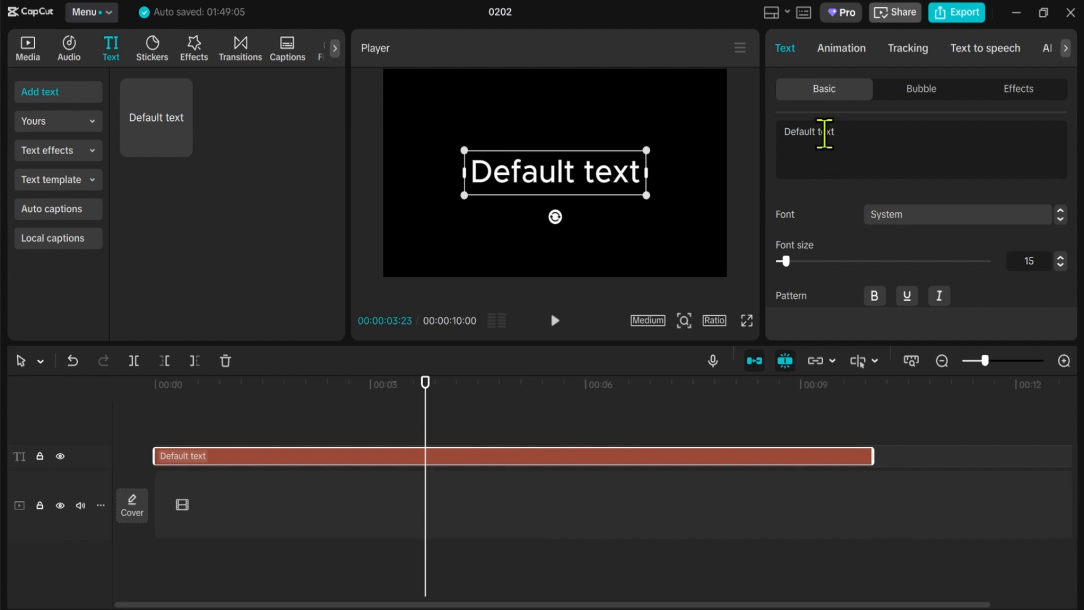
Step: Replace the default text with "o" and enlarge its font size to about 146
drag(847, 138, 767, 131)
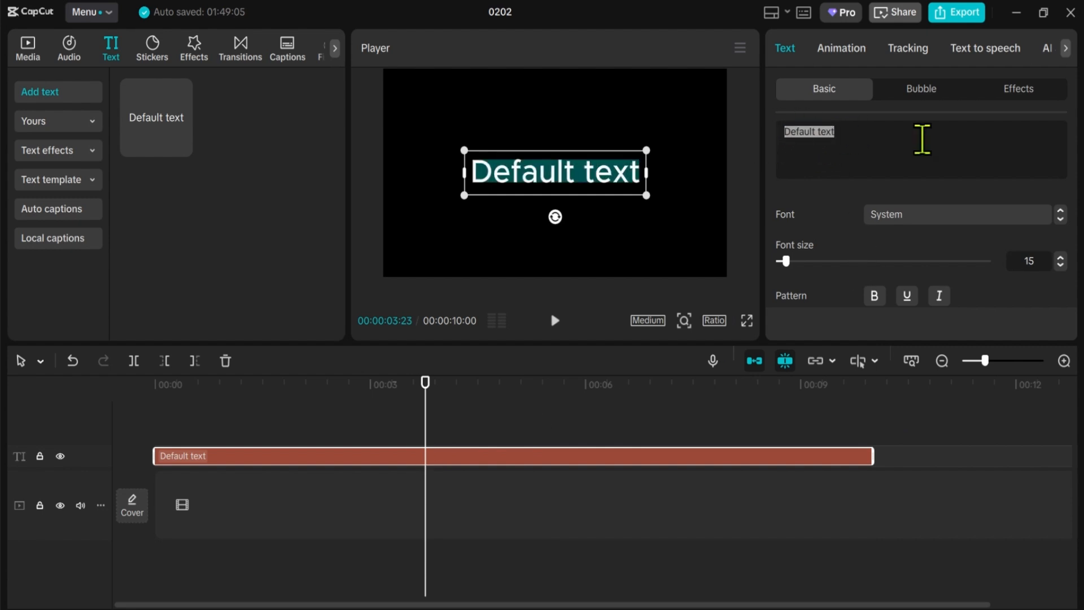
key(BackSpace)
text(o)
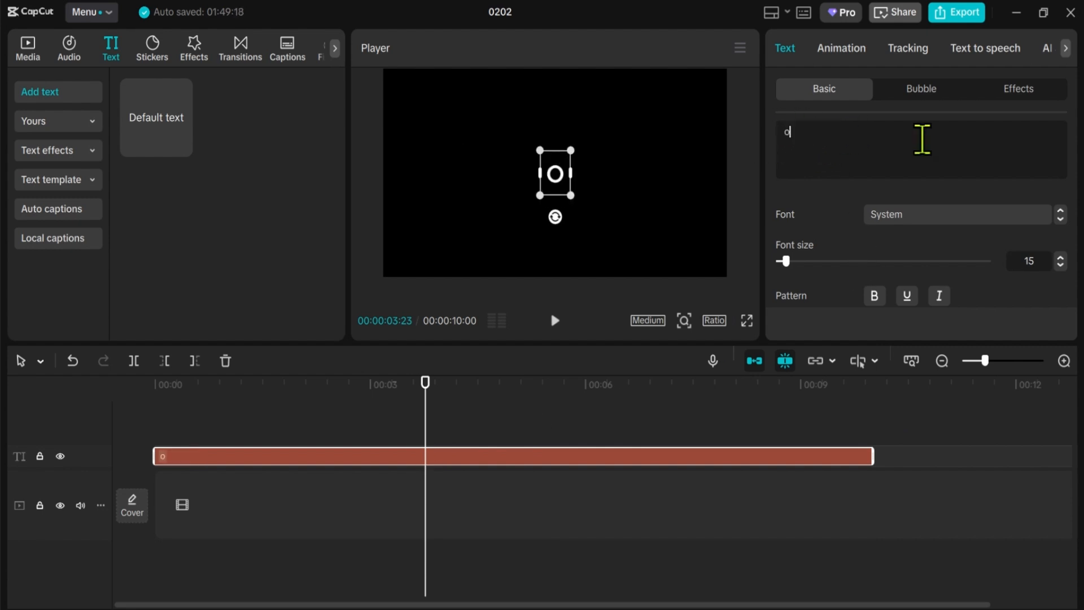
drag(790, 257, 880, 251)
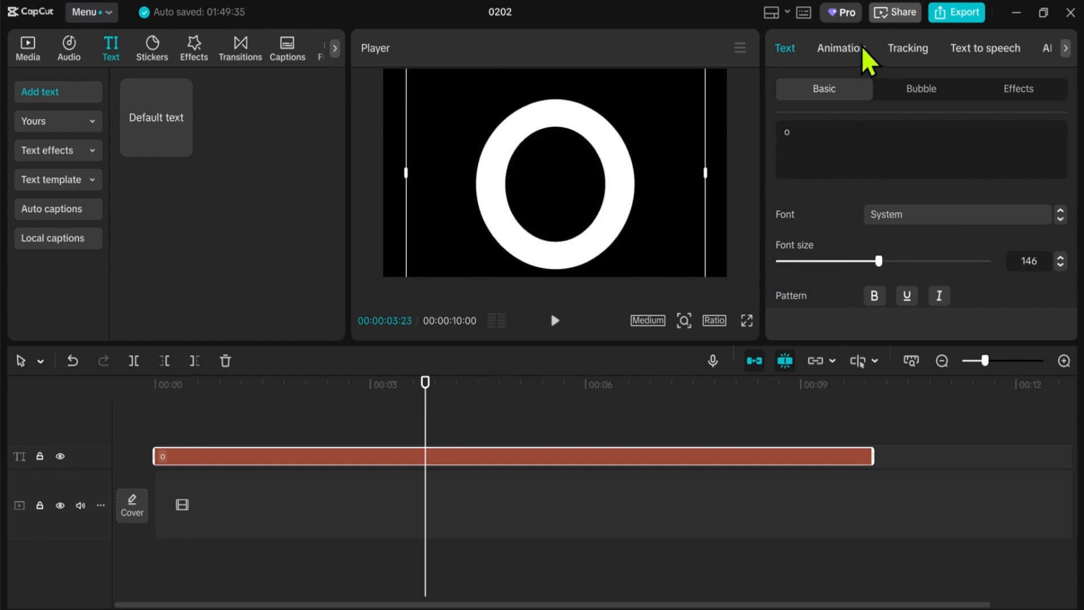
Step: Apply the Clock wipe exit animation to the "o" text
click(835, 55)
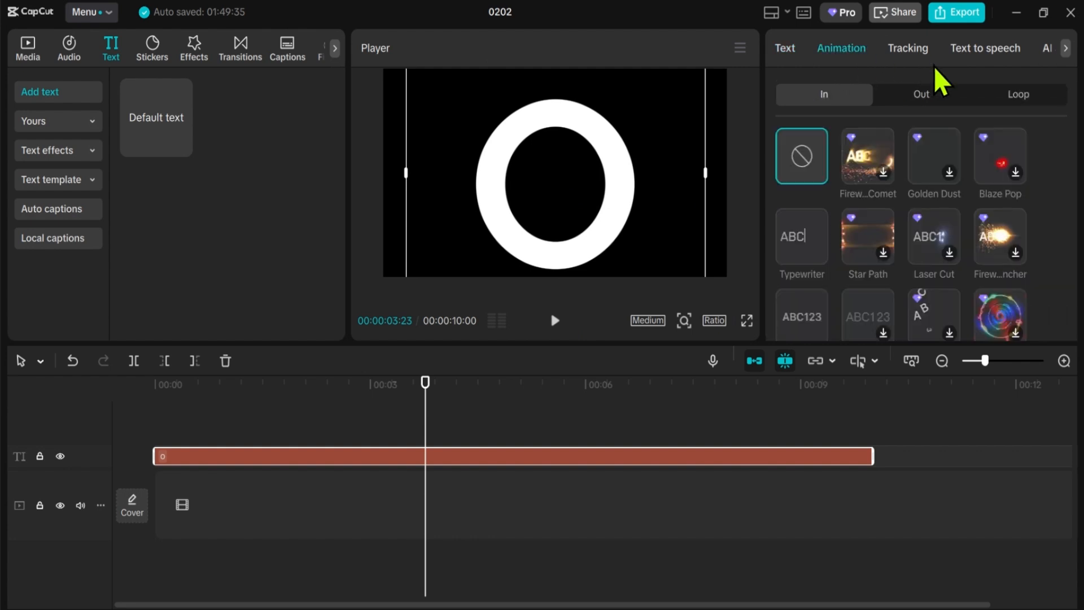
click(922, 95)
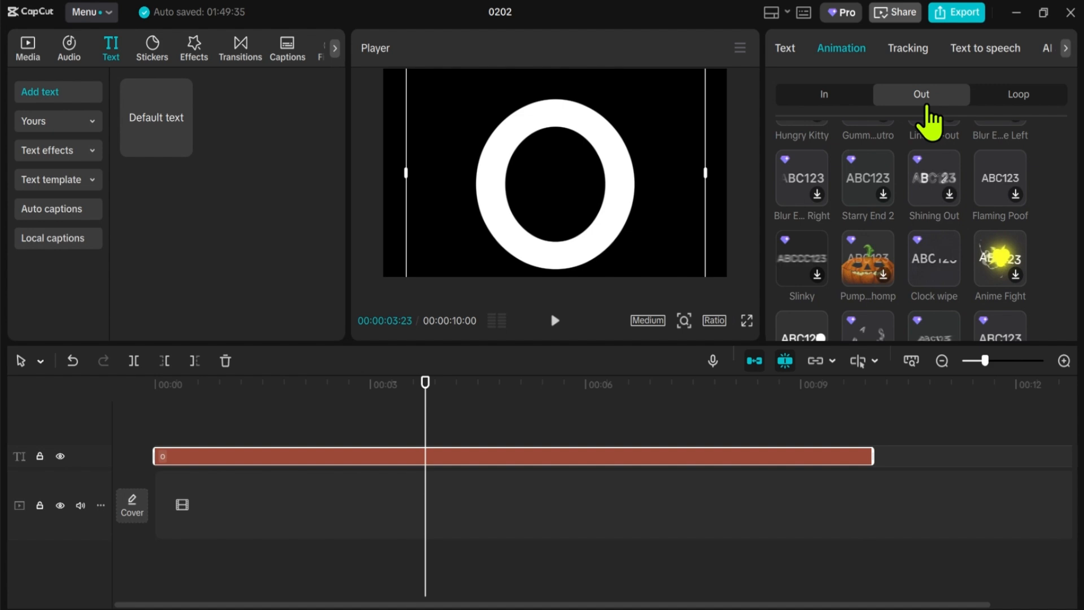
click(935, 252)
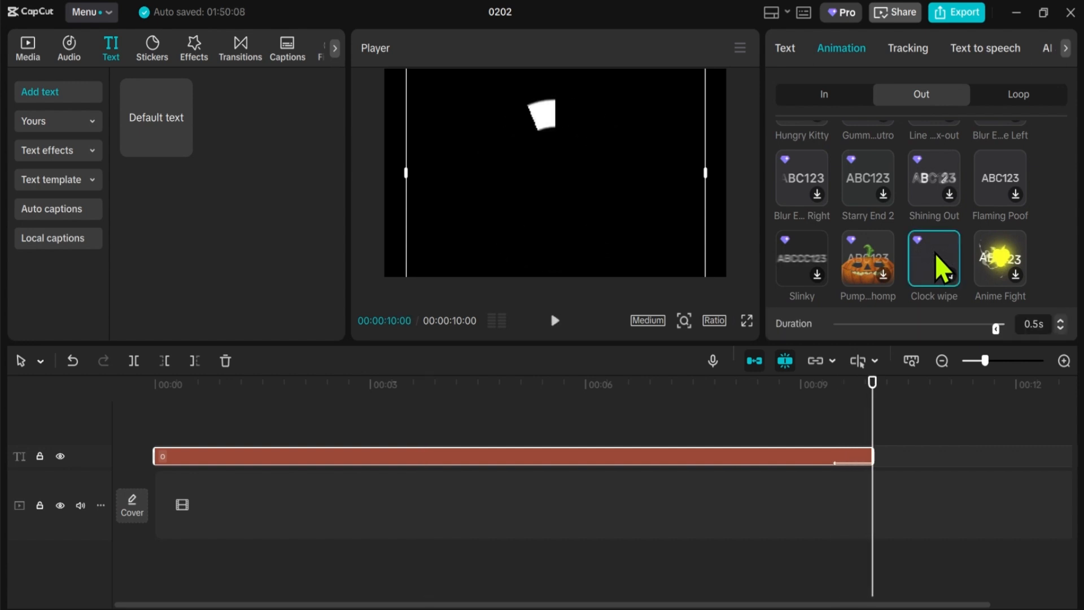
scroll(937, 237, down, 2)
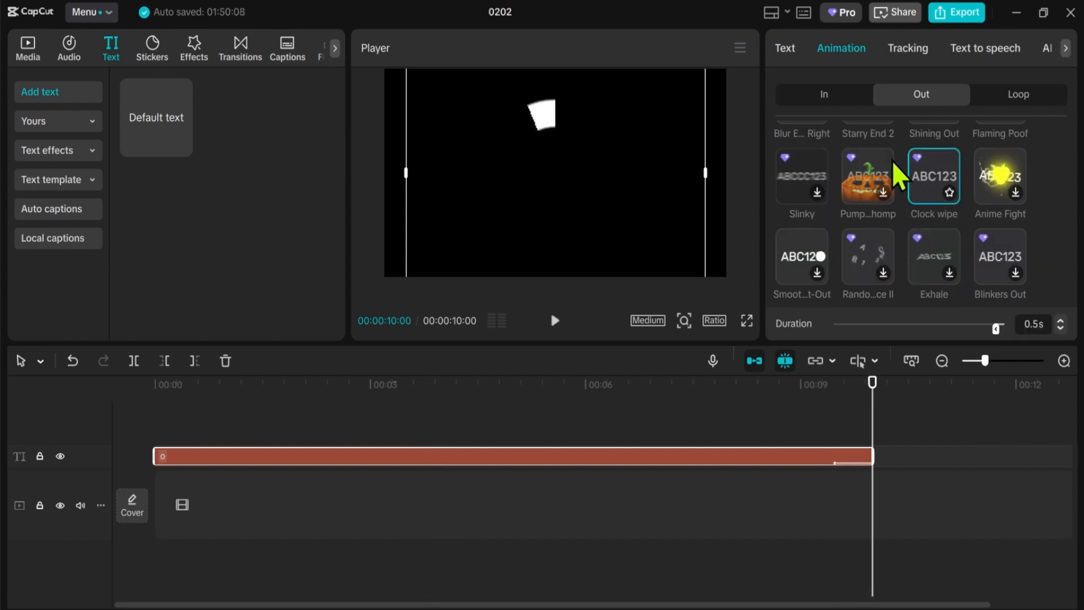
click(839, 97)
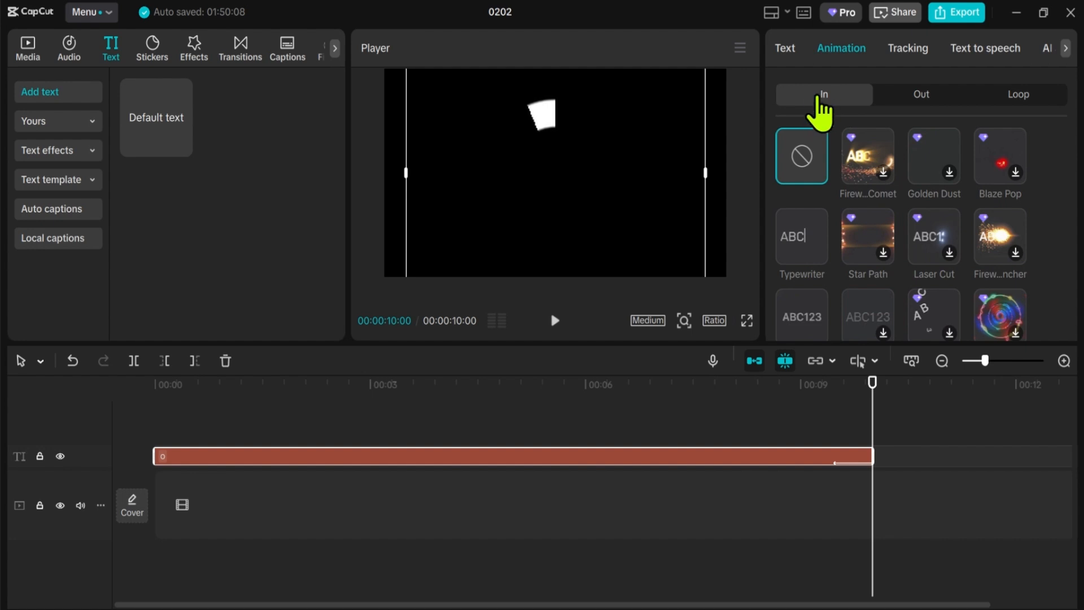
scroll(900, 203, down, 5)
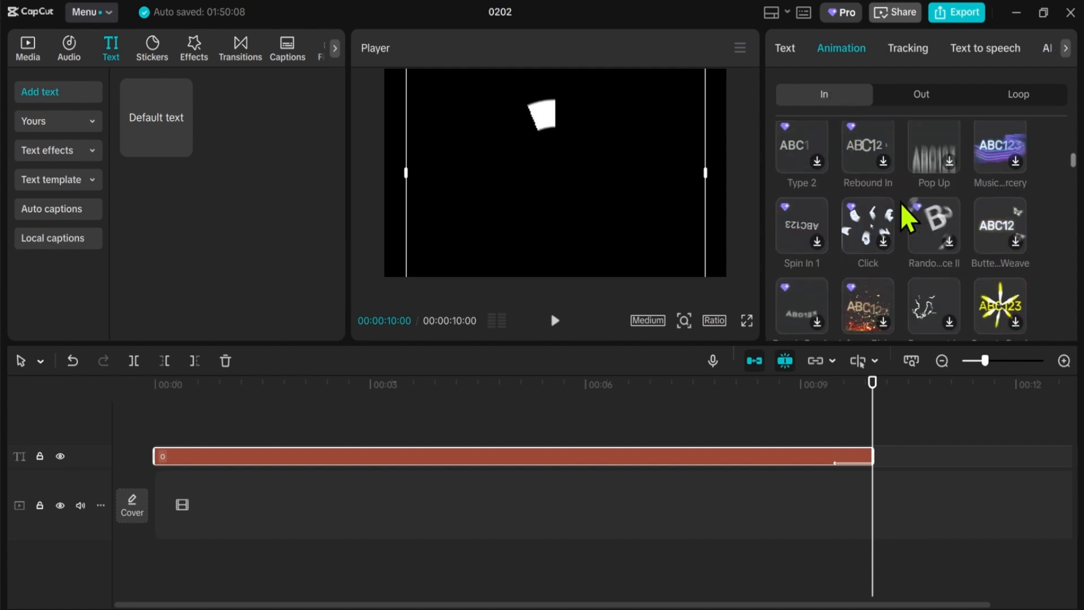
scroll(900, 204, down, 5)
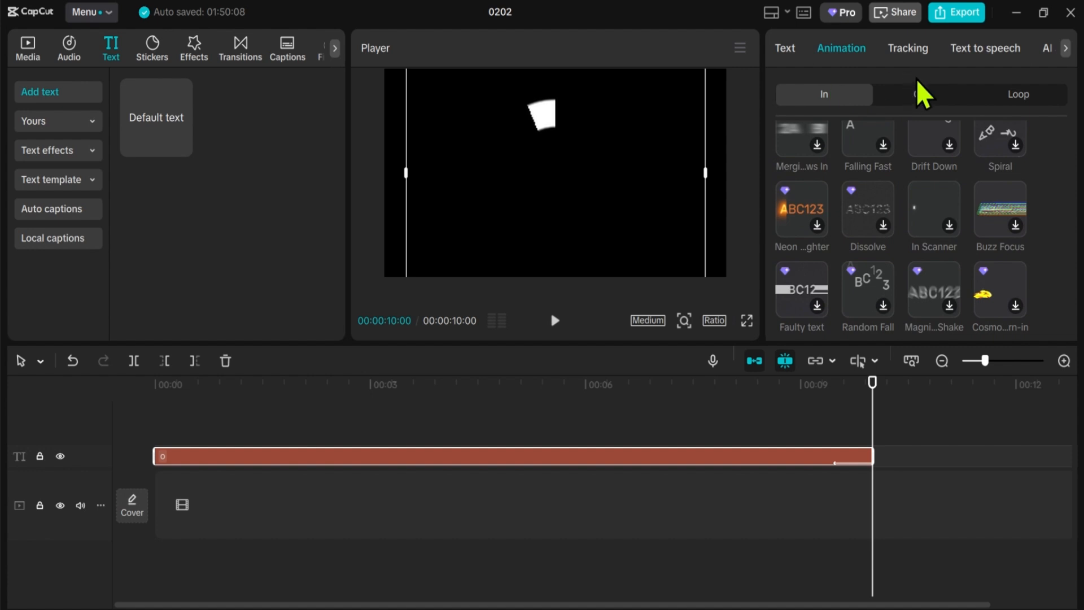
Step: Set the Clock wipe exit animation's duration to 10.0 s and convert the text clip into a compound clip
click(914, 112)
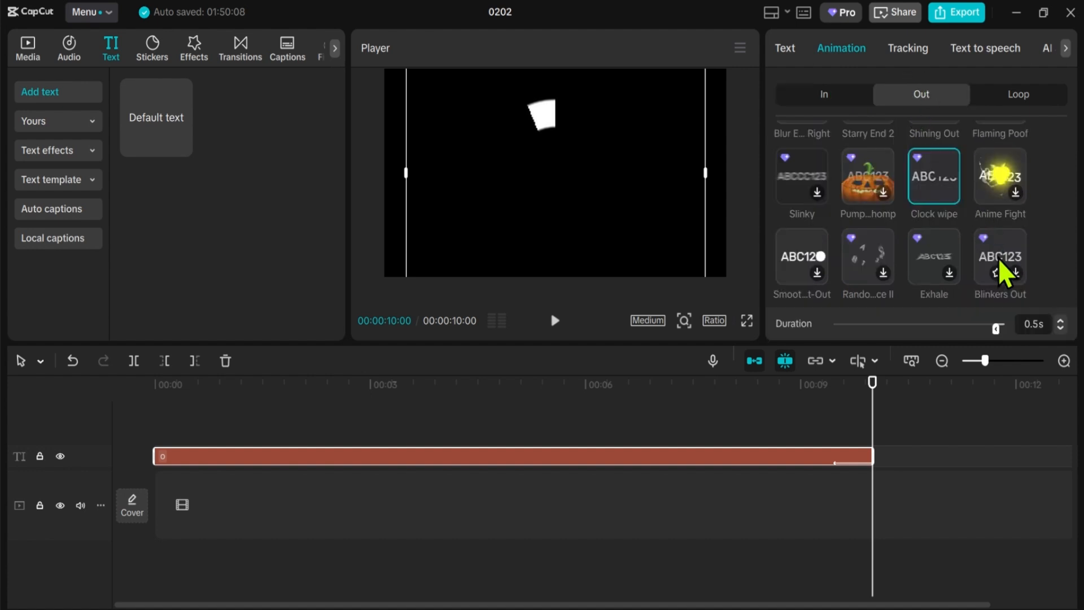
drag(995, 327, 828, 334)
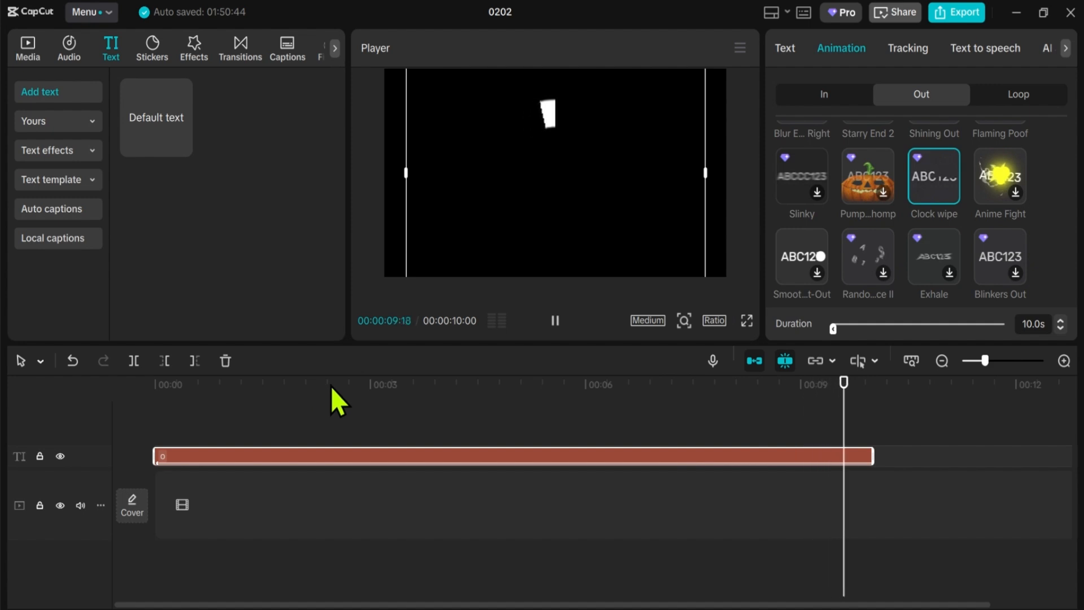
key(Home)
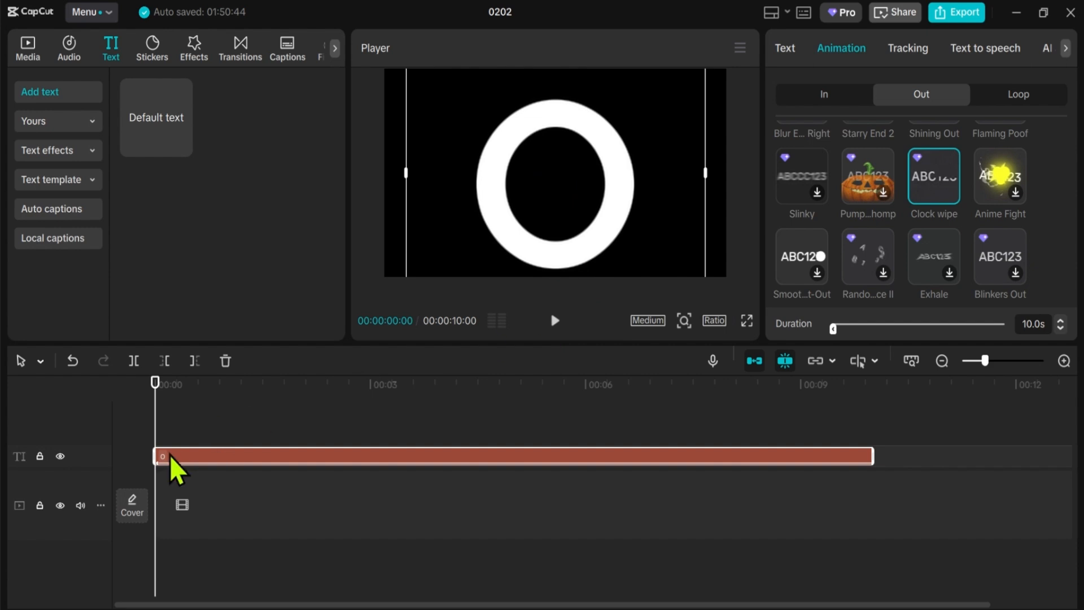
right_click(225, 455)
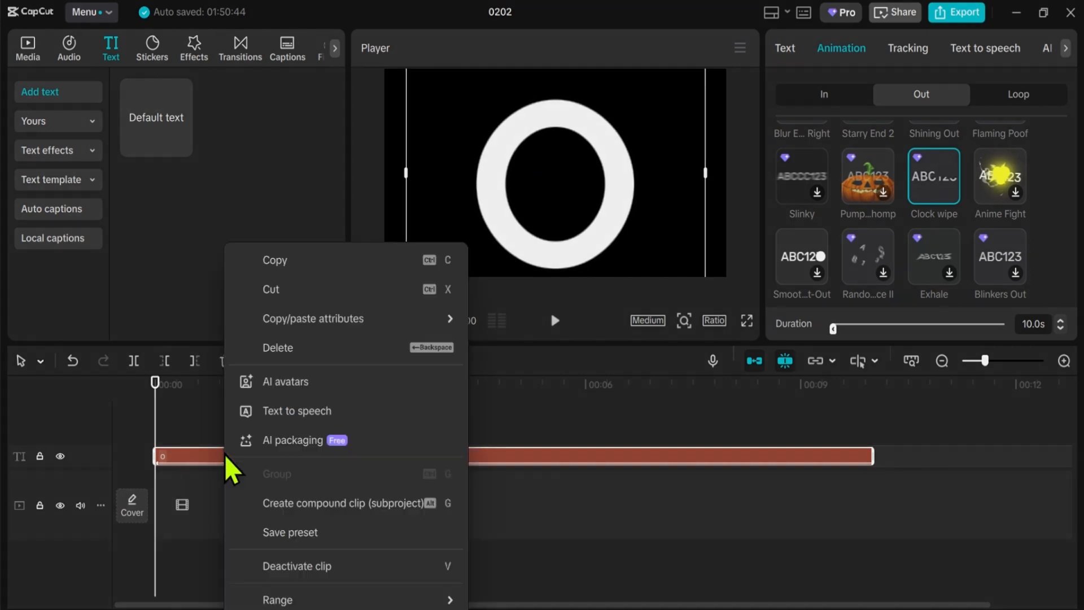
click(357, 502)
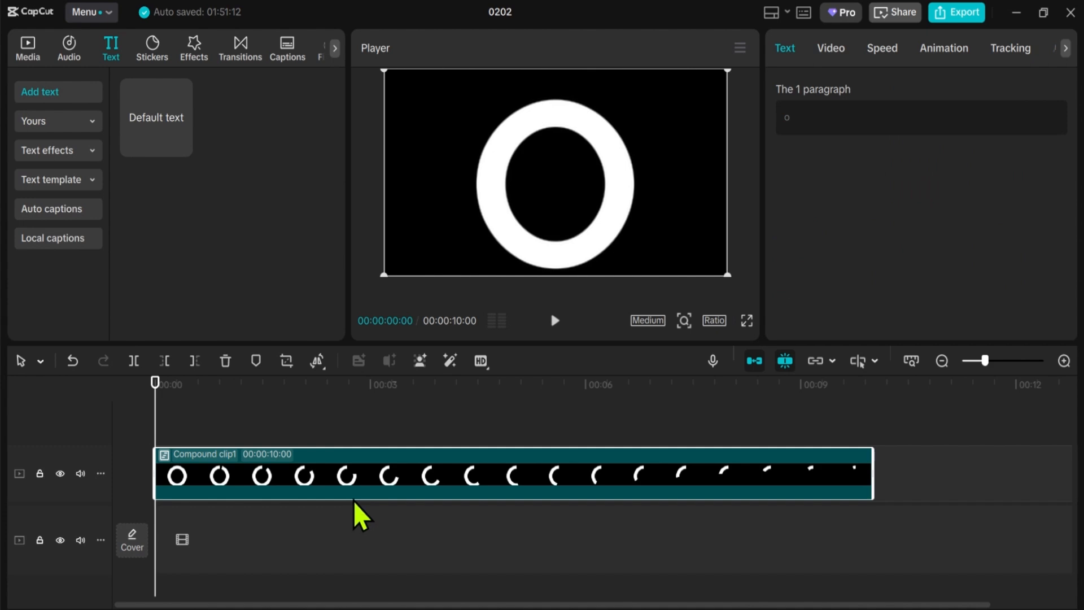
Step: Add a circle mask to the compound clip, shift it down to about Y -41, and invert it
click(835, 56)
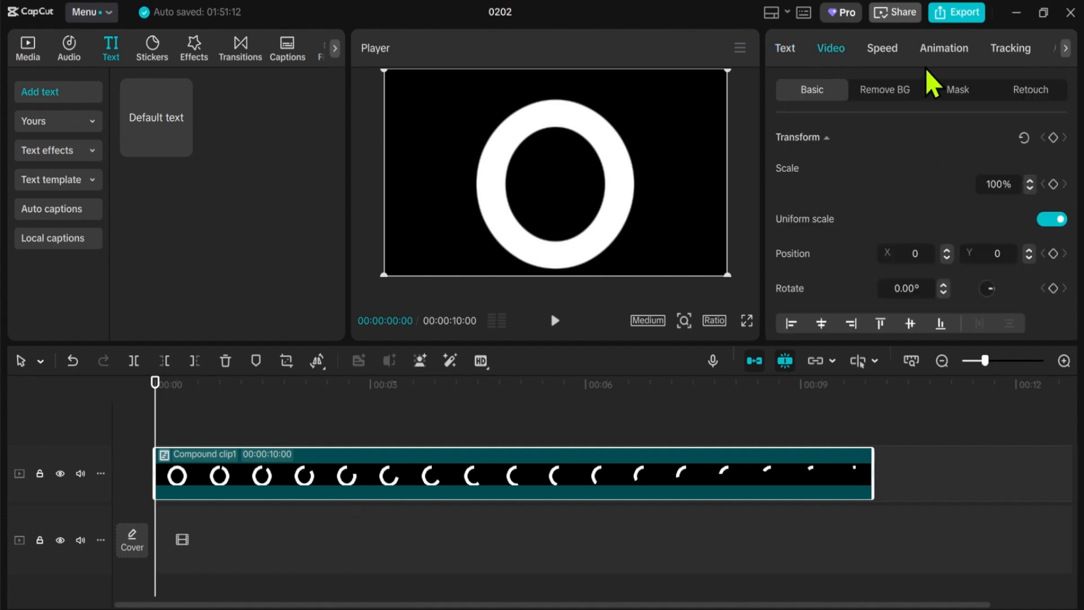
click(957, 93)
click(836, 167)
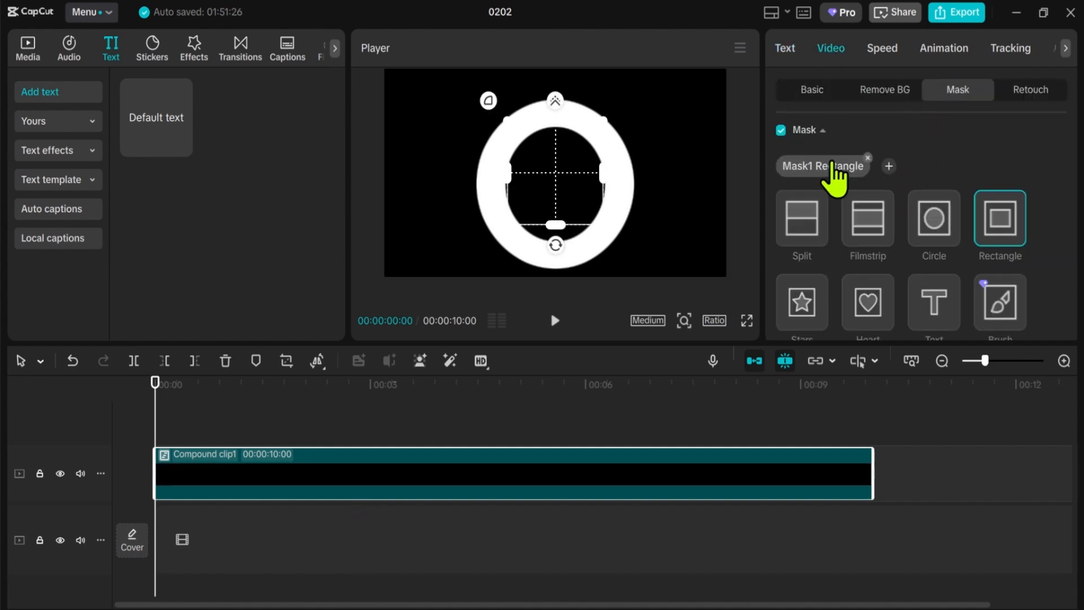
click(949, 217)
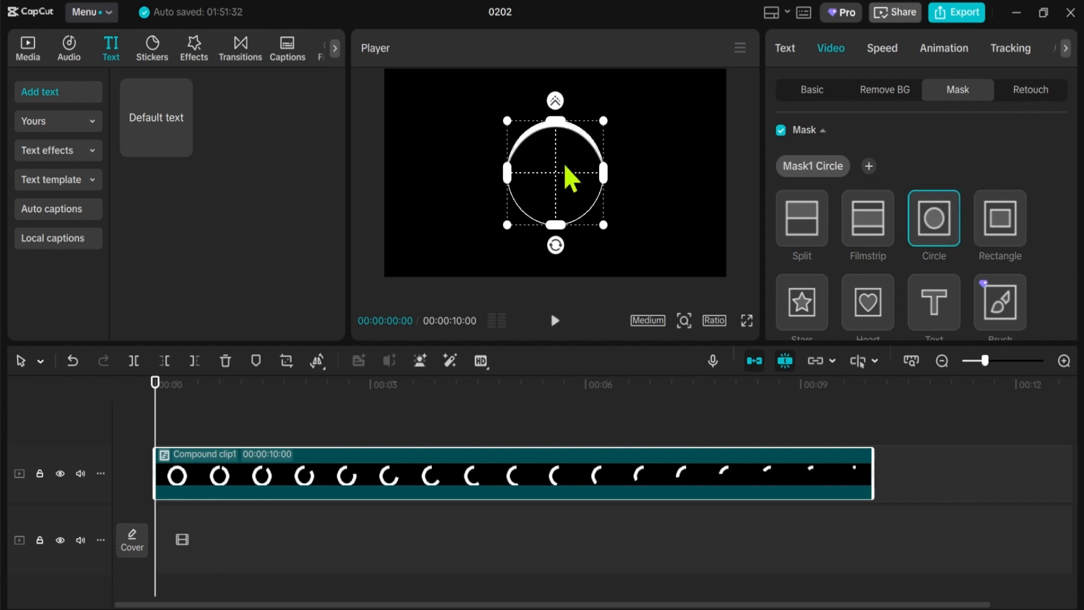
drag(564, 163, 561, 172)
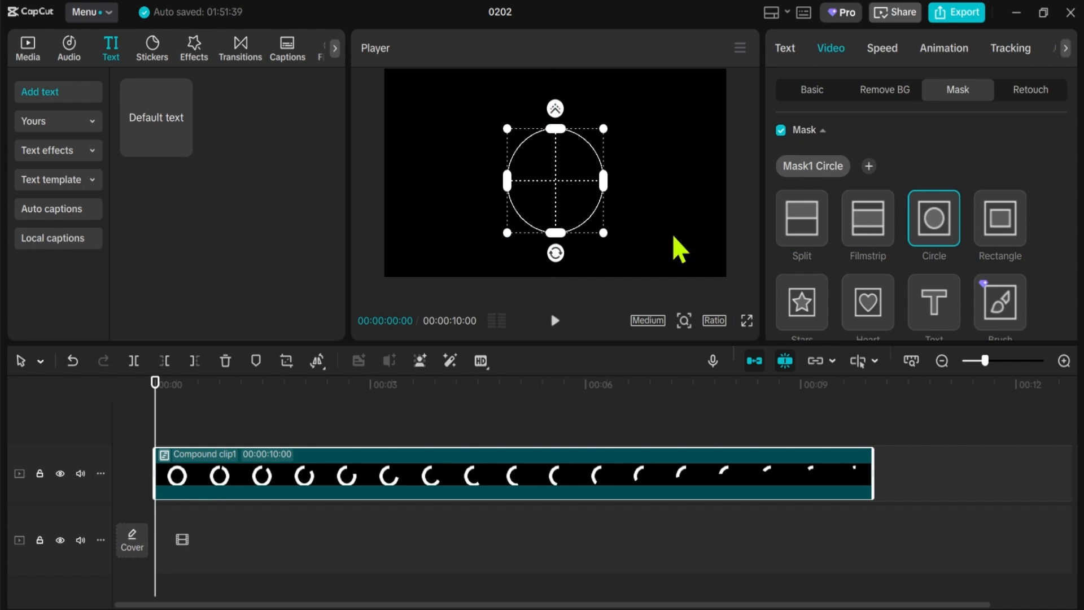
scroll(957, 227, down, 5)
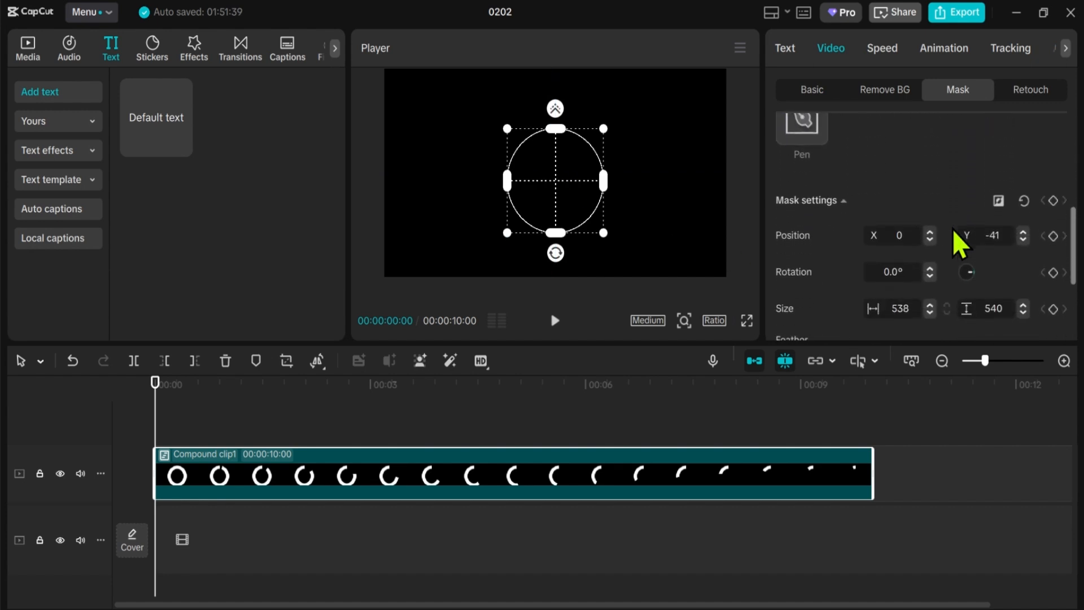
click(998, 203)
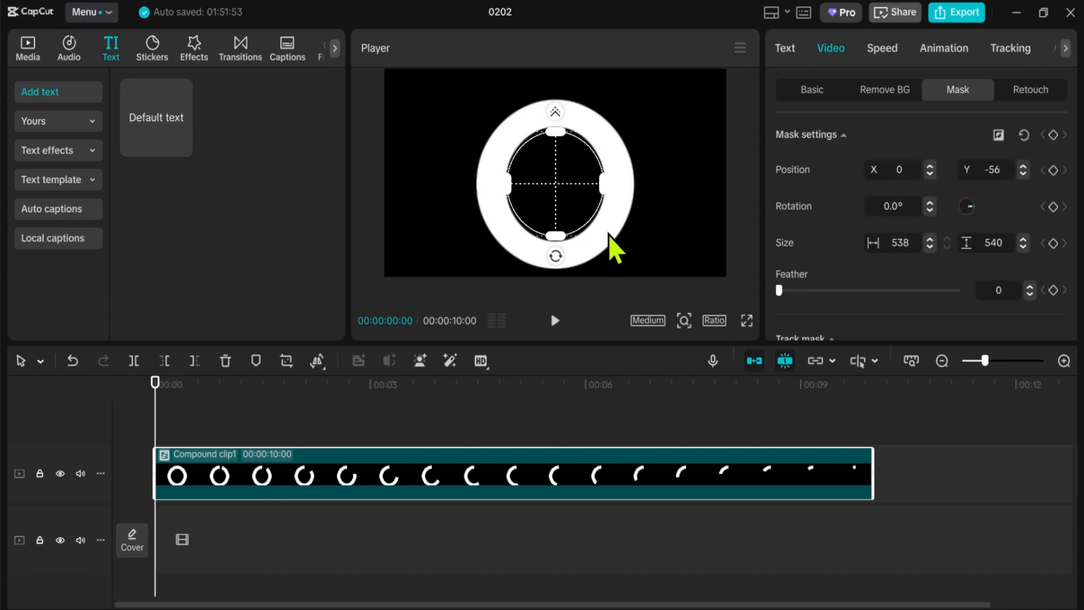
Step: Enlarge the circle mask to 738 by 737 and position it at X 1, Y -64 to thin the ring evenly
click(608, 235)
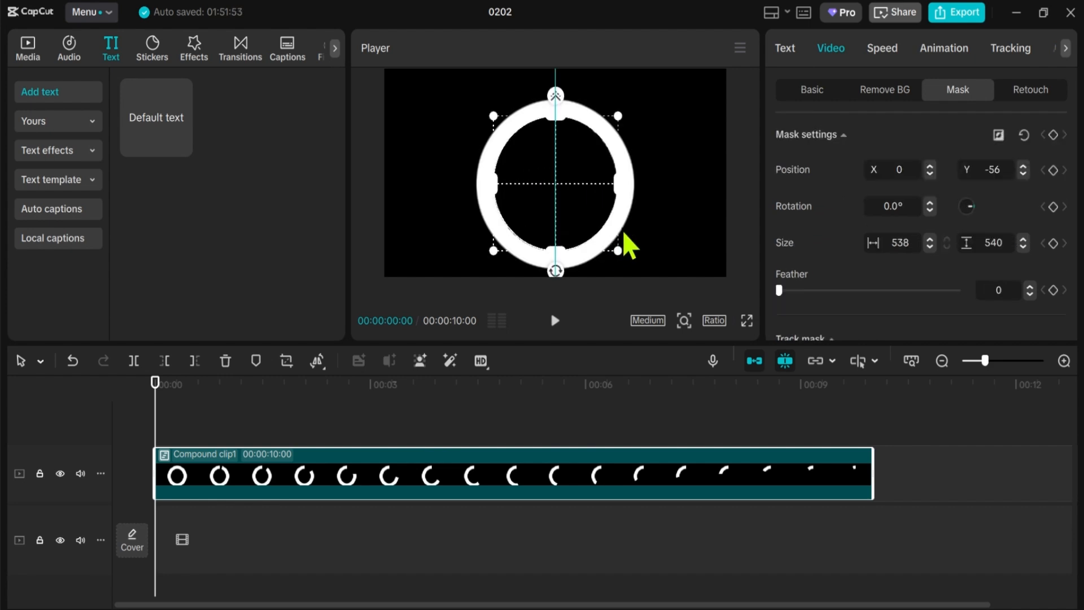
drag(631, 233, 627, 229)
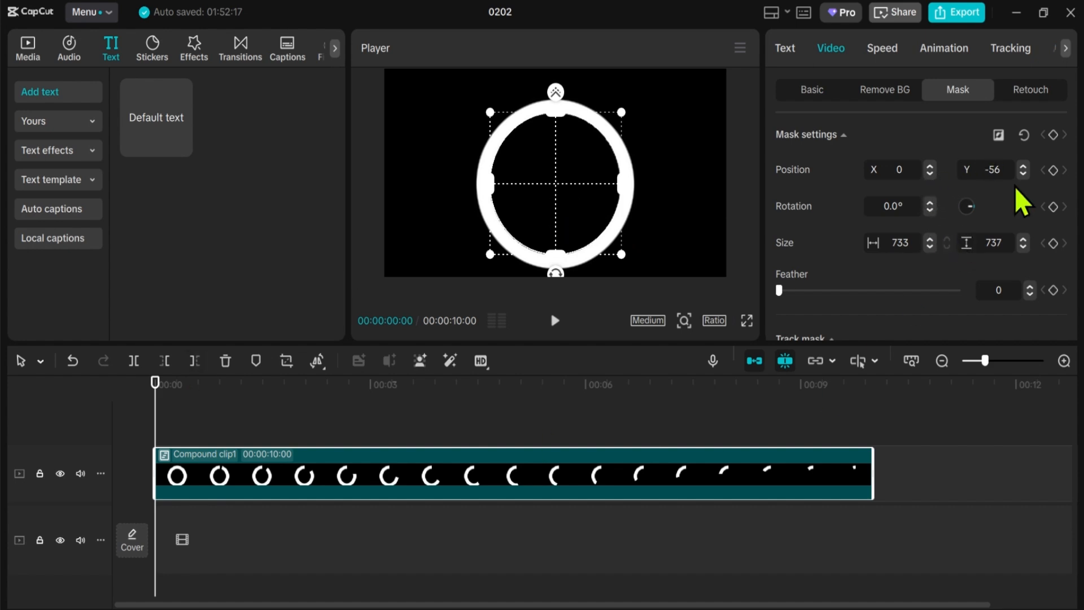
click(1023, 173)
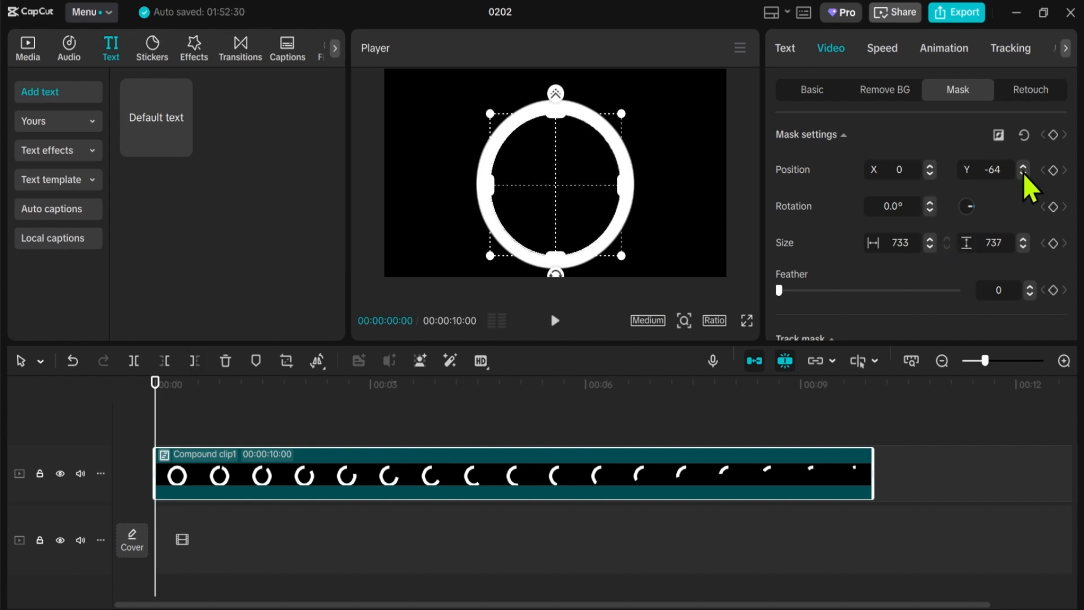
click(932, 242)
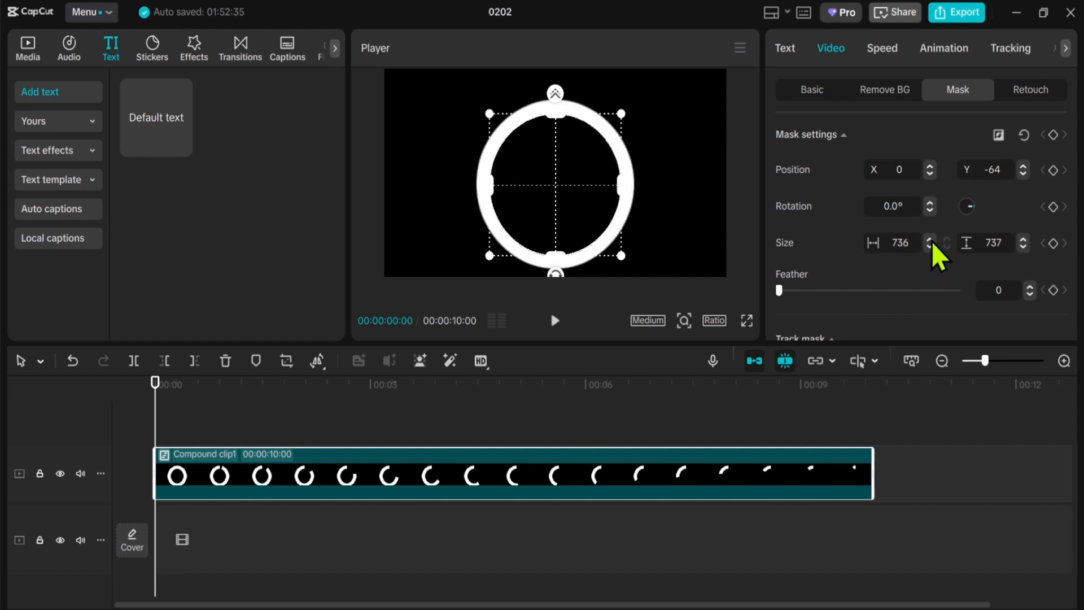
click(930, 166)
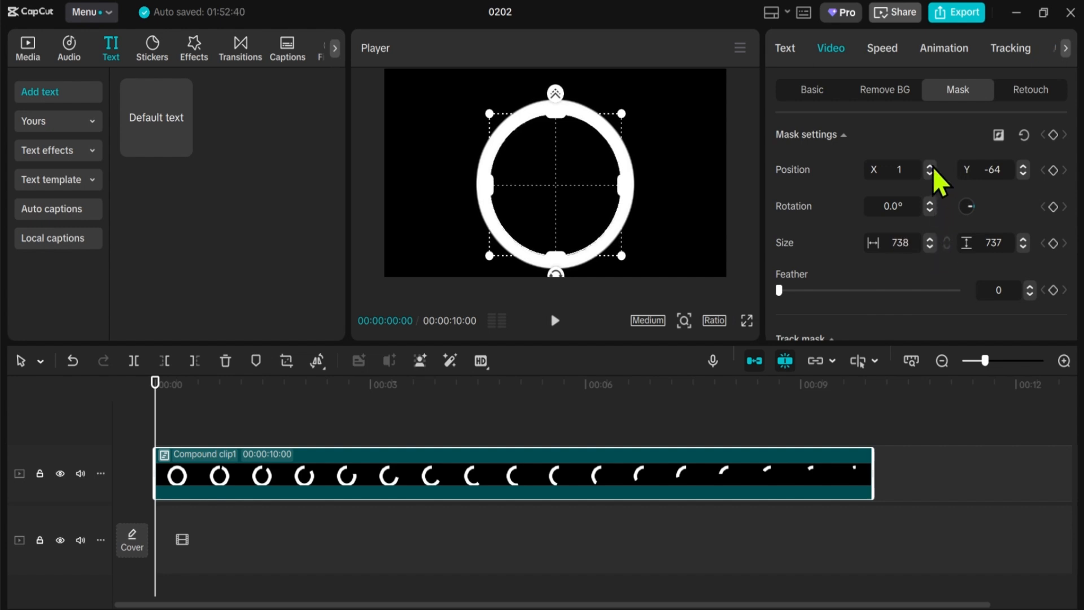
Step: Play the masked ring's wipe animation through to the end and return the playhead to the start
click(812, 90)
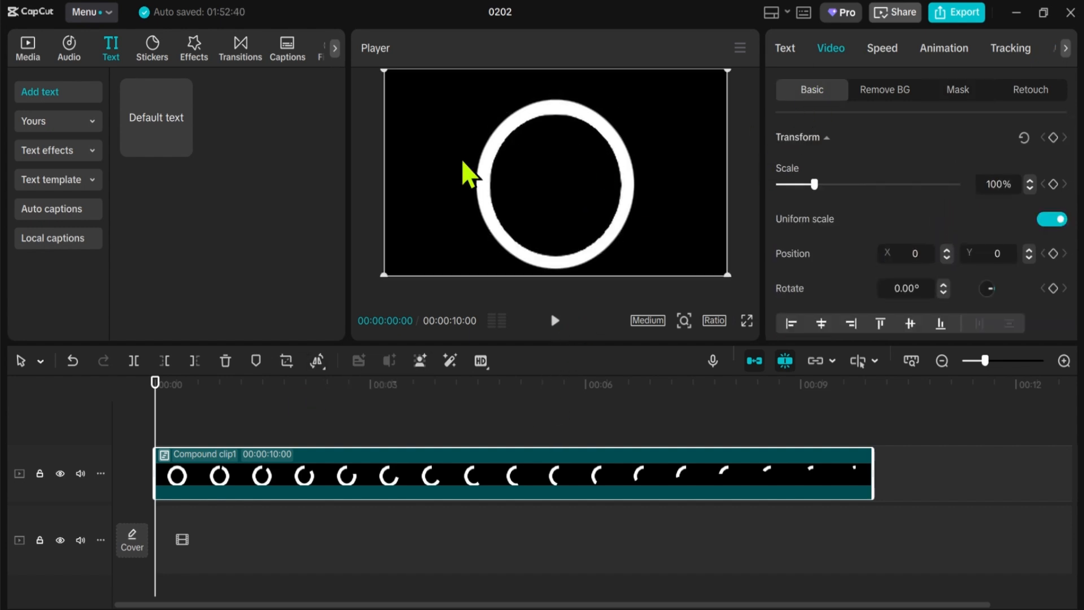
click(555, 321)
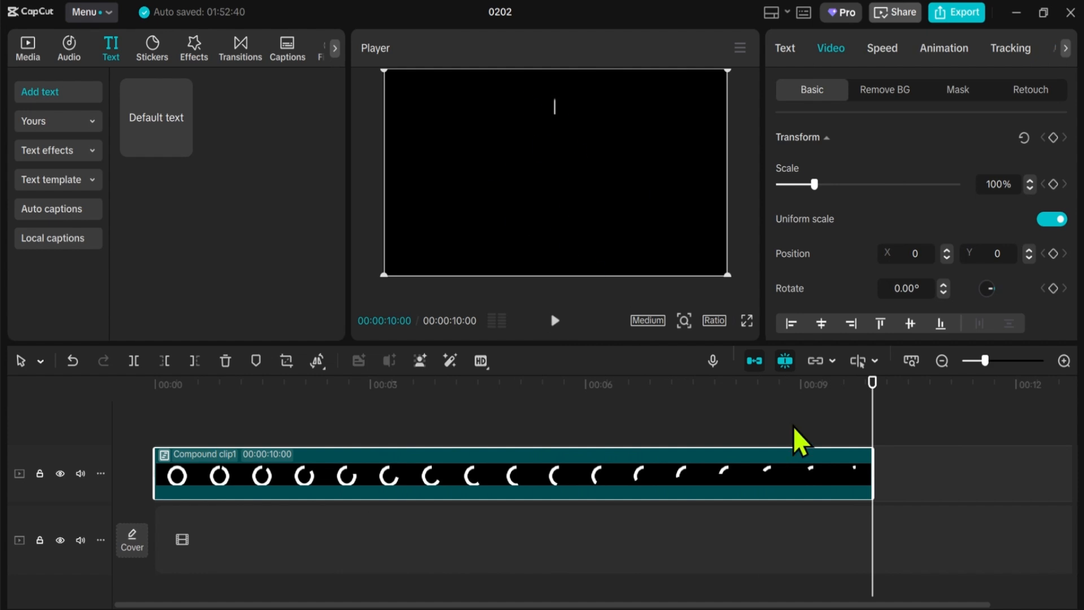
drag(872, 383, 162, 370)
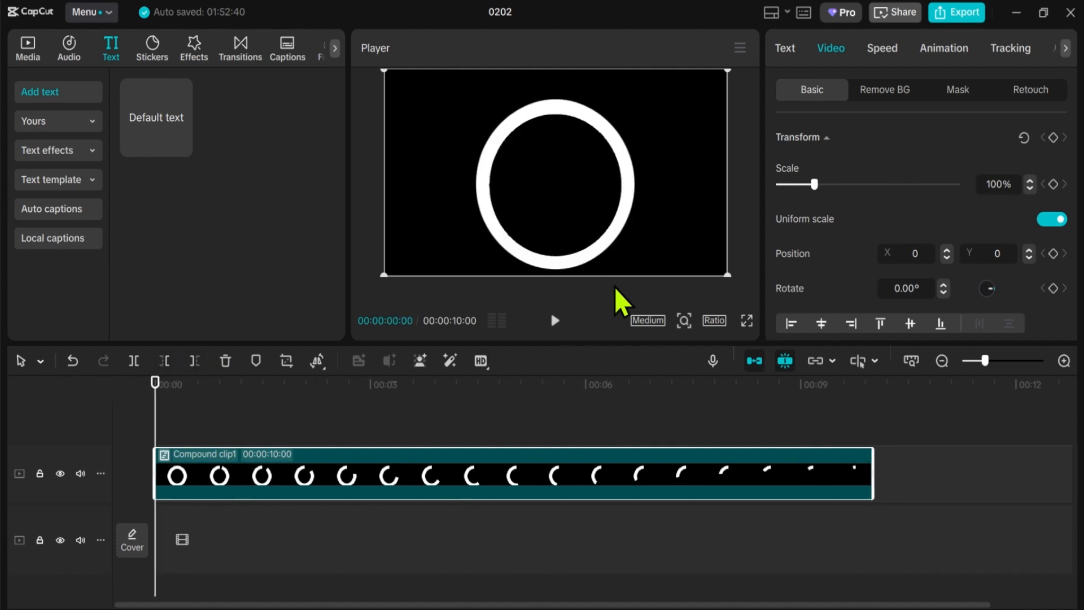
drag(623, 248, 618, 230)
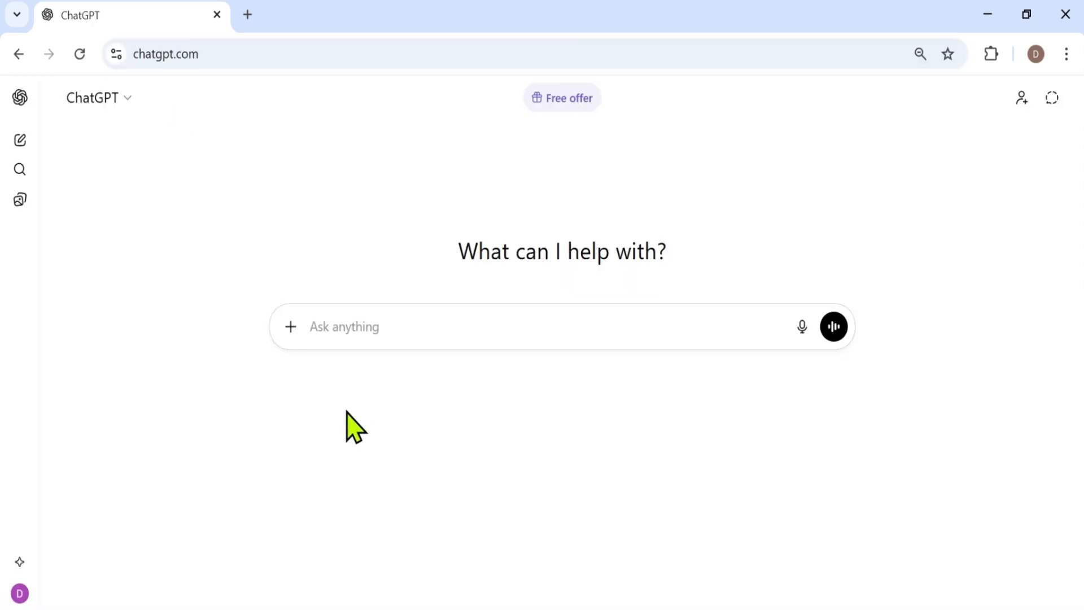
Step: Switch to ChatGPT and paste the prompt "create a countdown from 10 to 1 in an SRT downloadable file include milliseconds"
click(331, 328)
right_click(331, 327)
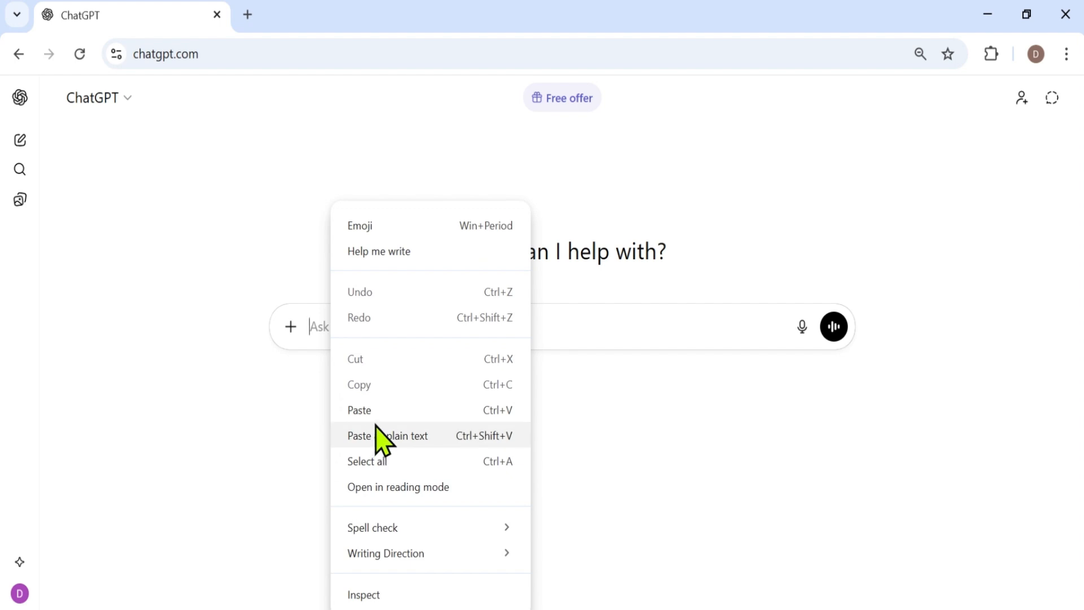
click(375, 408)
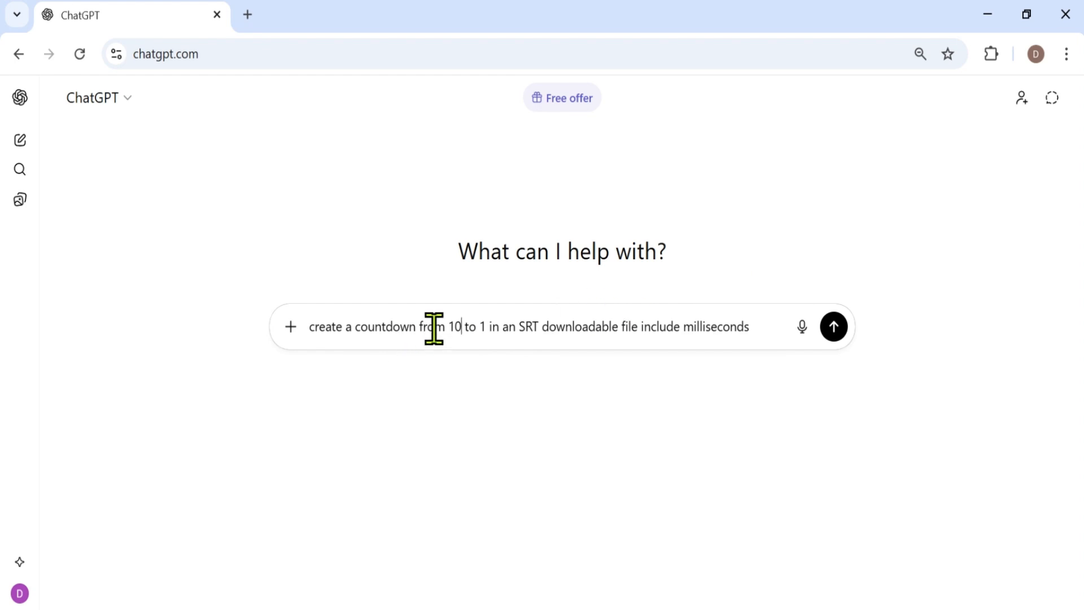
key(BackSpace)
key(BackSpace)
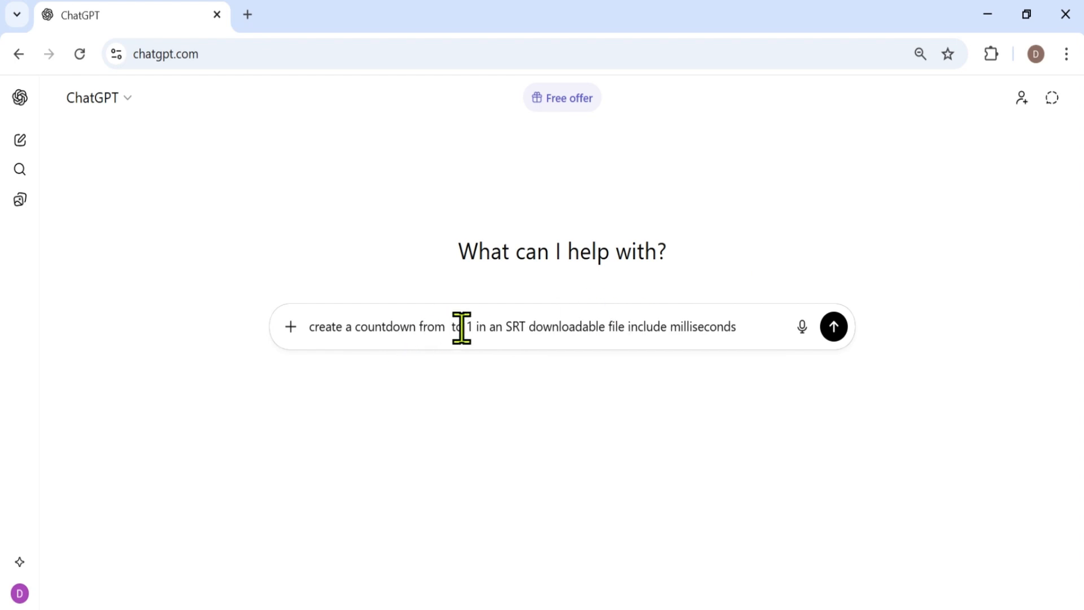
text(20)
key(BackSpace)
key(BackSpace)
text(10)
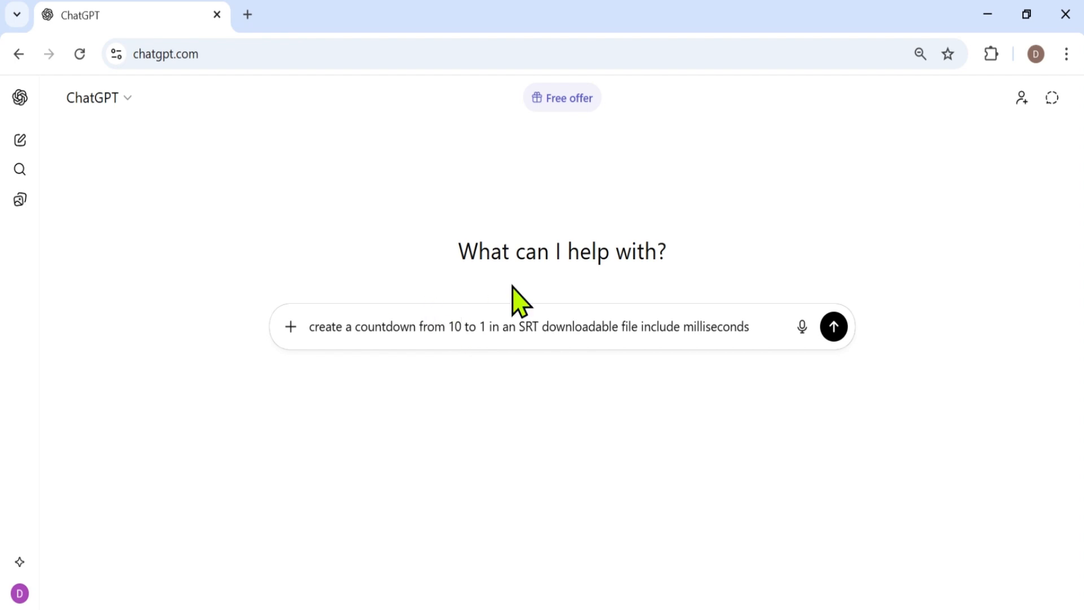
Step: Submit the prompt requesting a downloadable SRT countdown from 10 to 1
click(832, 333)
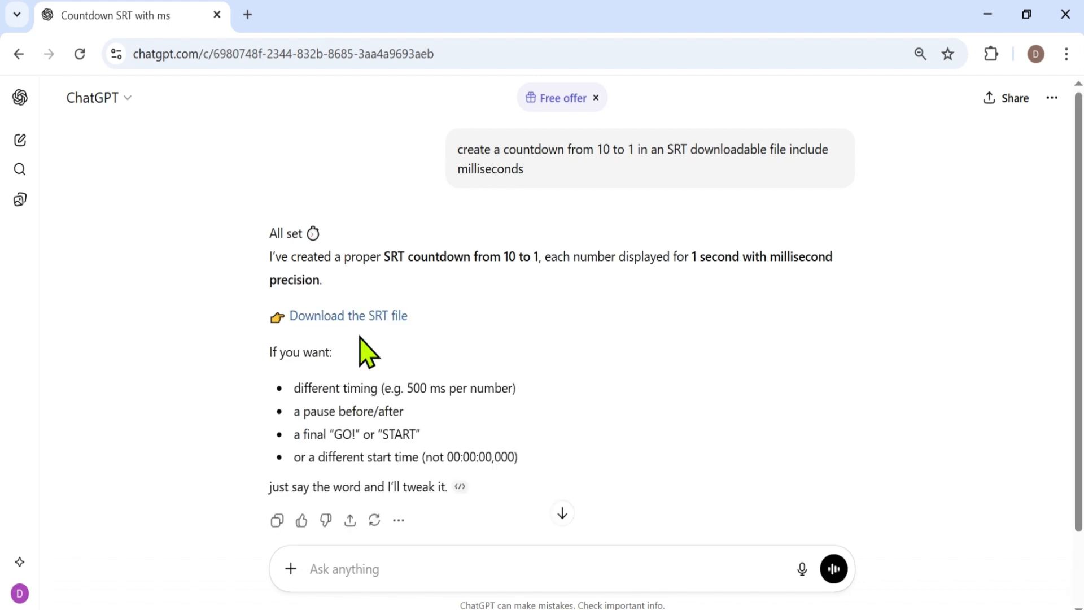
Step: Download the generated countdown_10_to_1.srt file and show it in the recent download history
click(353, 317)
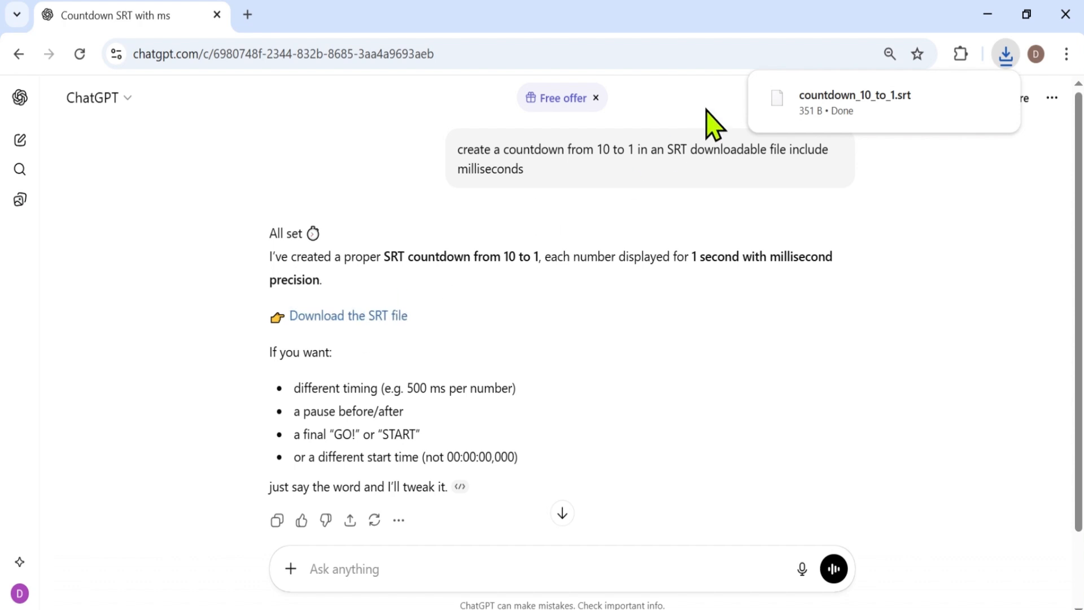
mouse_move(802, 95)
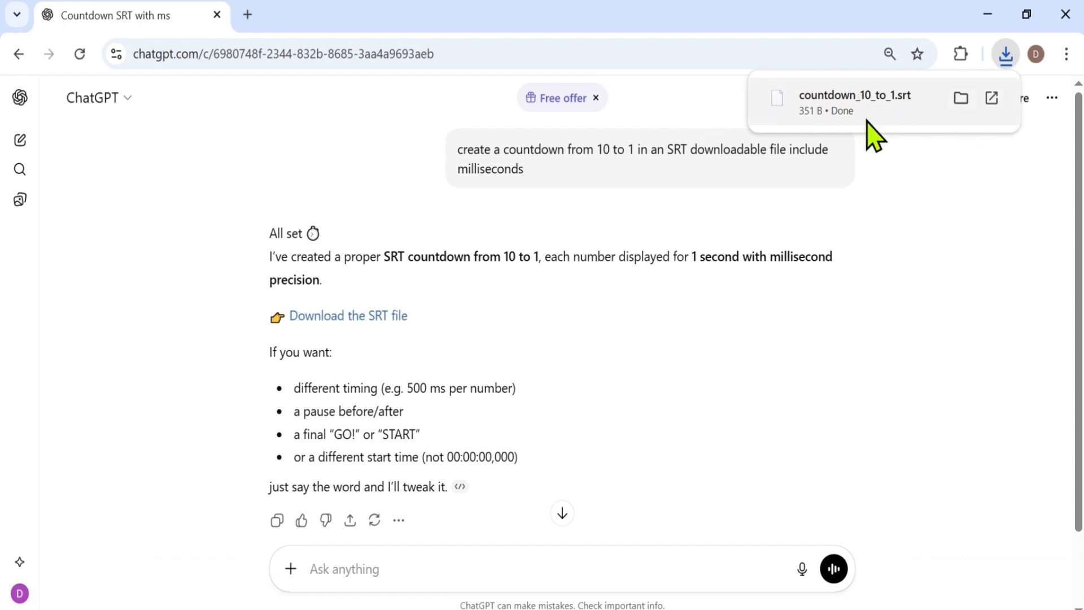
click(1006, 55)
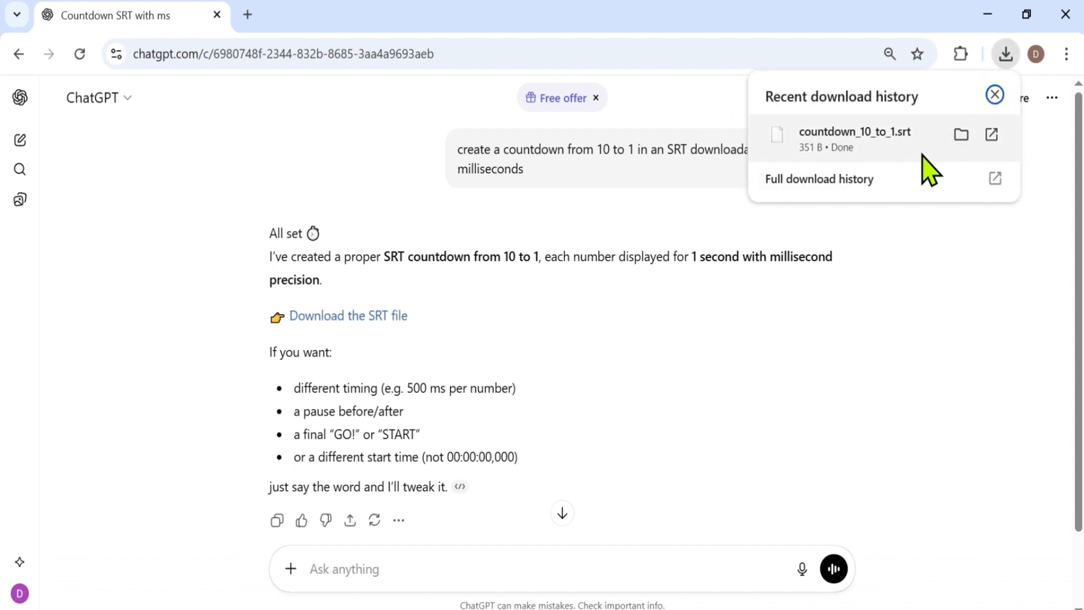
Step: Import the downloaded SRT into CapCut's local captions and place it on the timeline above the compound clip, starting at 0 seconds
drag(879, 151, 279, 198)
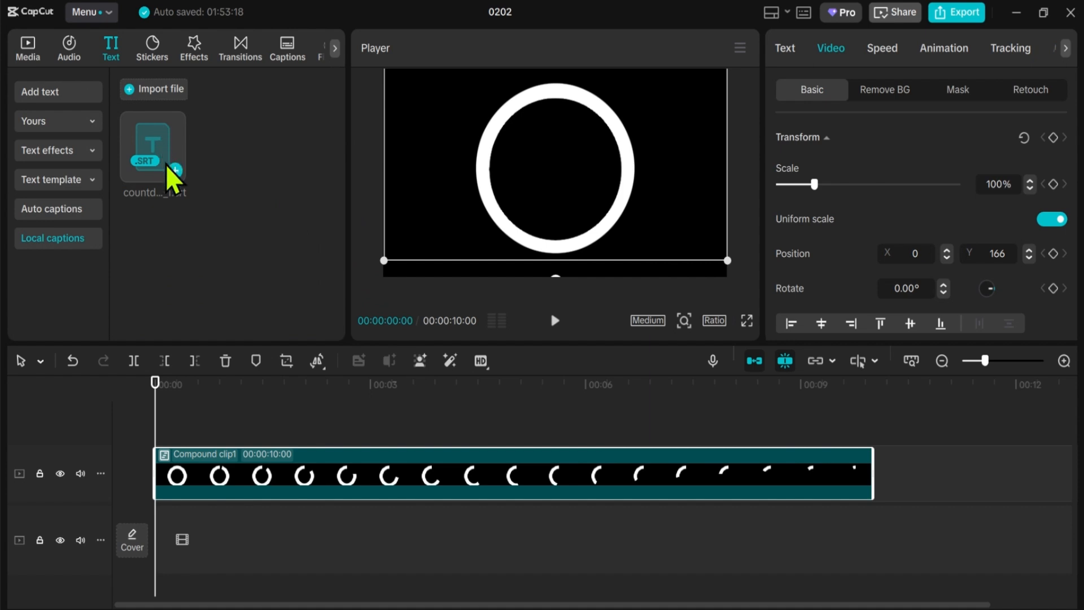
drag(166, 147, 157, 430)
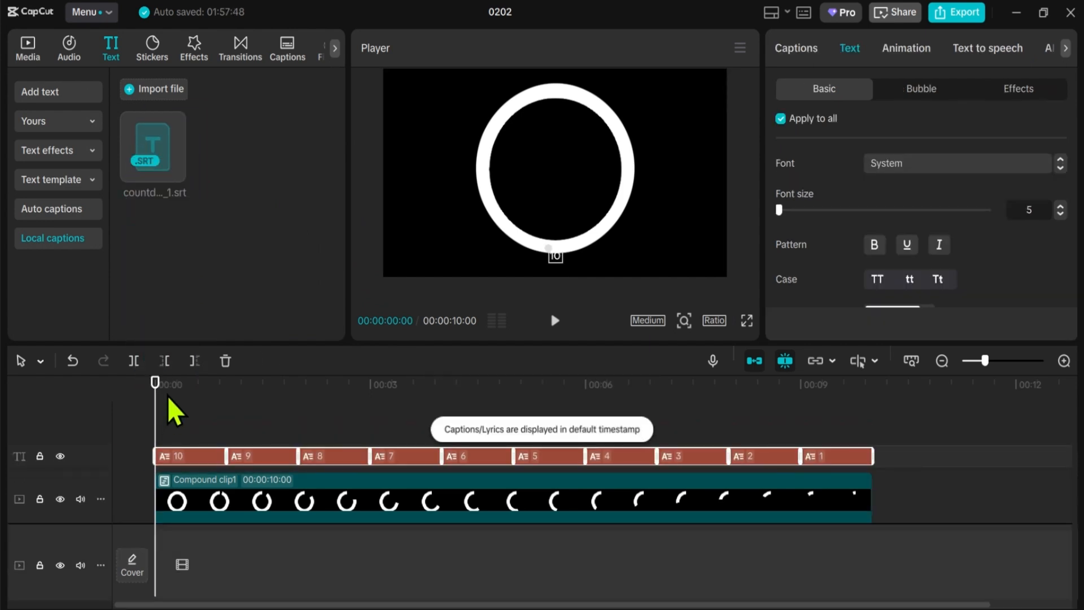
Step: Enlarge all countdown captions to font size 40 and centre them inside the ring
click(483, 384)
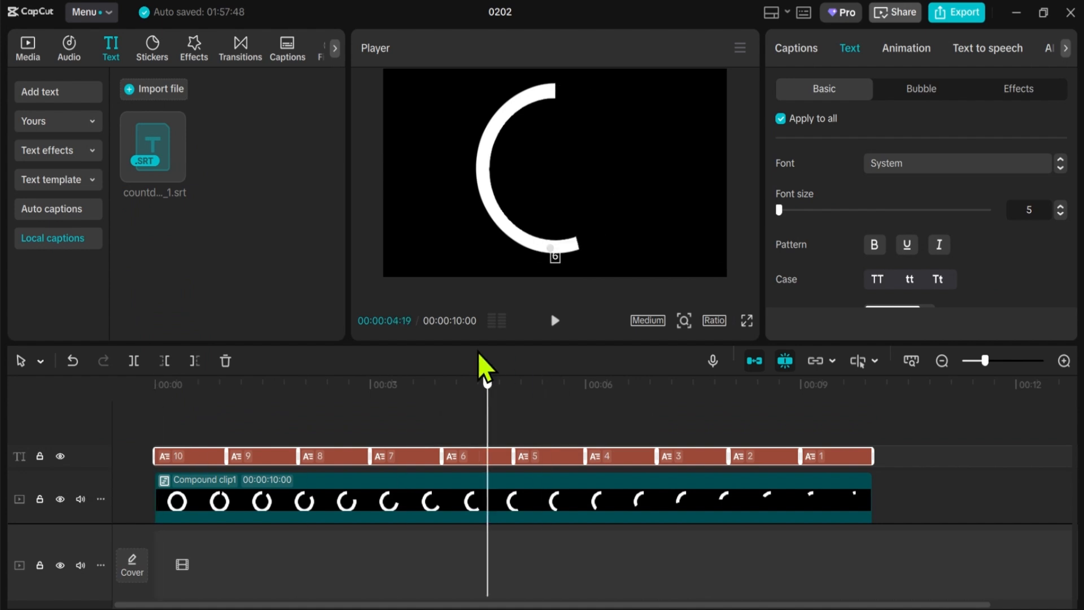
drag(779, 210, 803, 210)
drag(570, 254, 565, 163)
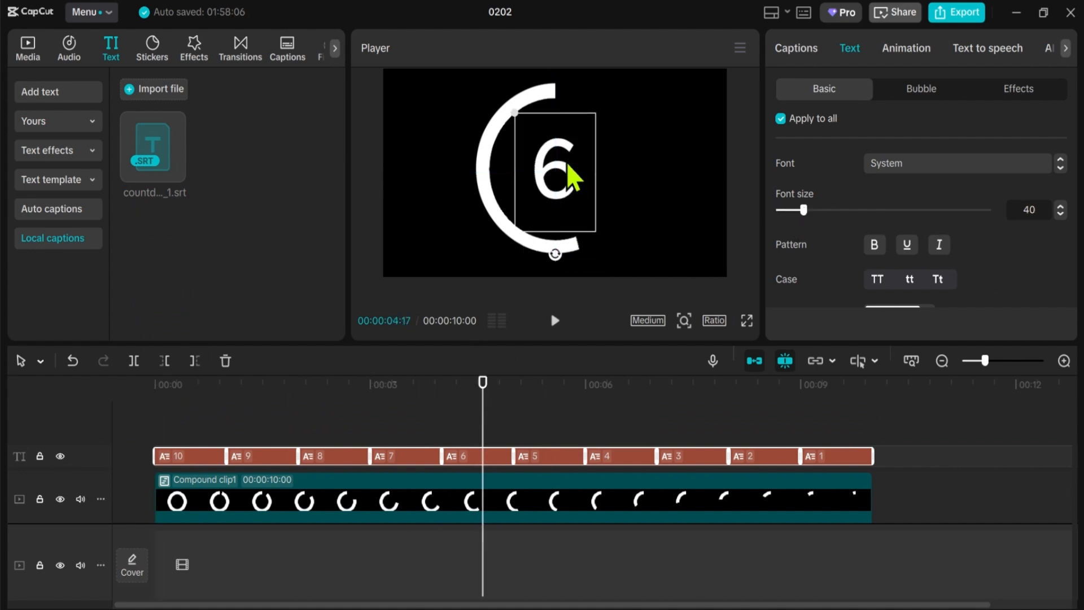
Step: Set all countdown captions to font size 48 and change their font to Poppins
drag(804, 209, 811, 208)
click(922, 163)
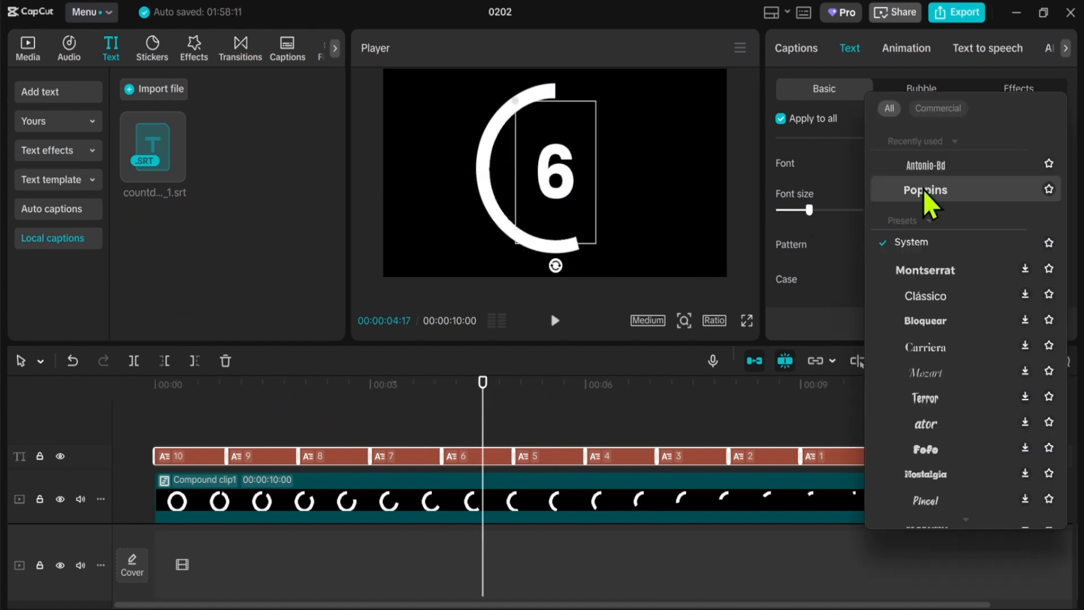
click(922, 188)
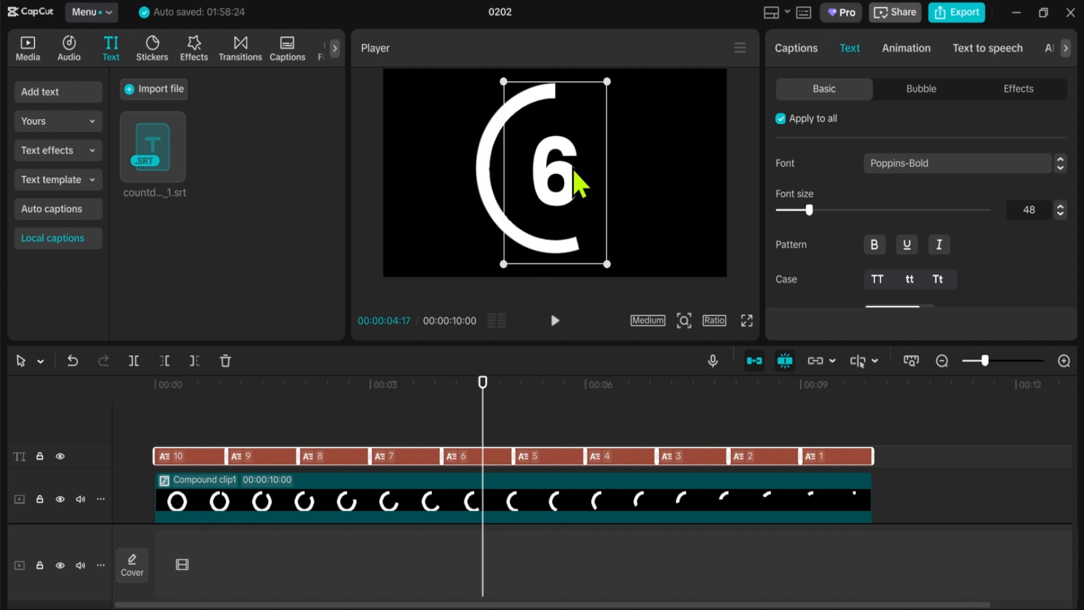
Step: Play the countdown captions with the ring animation from the start to the end
drag(488, 410, 155, 410)
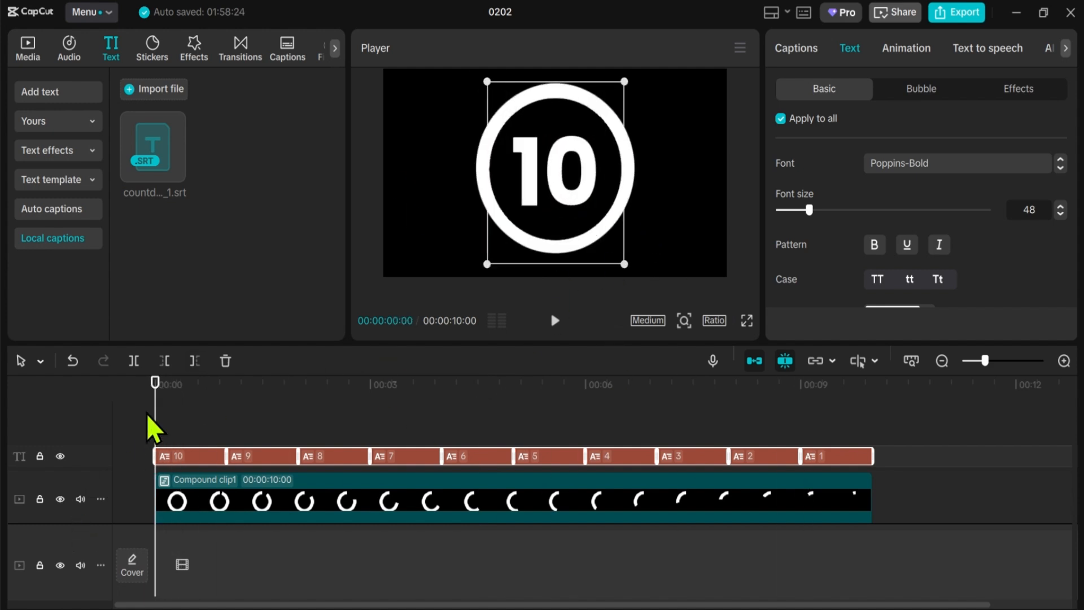
key(space)
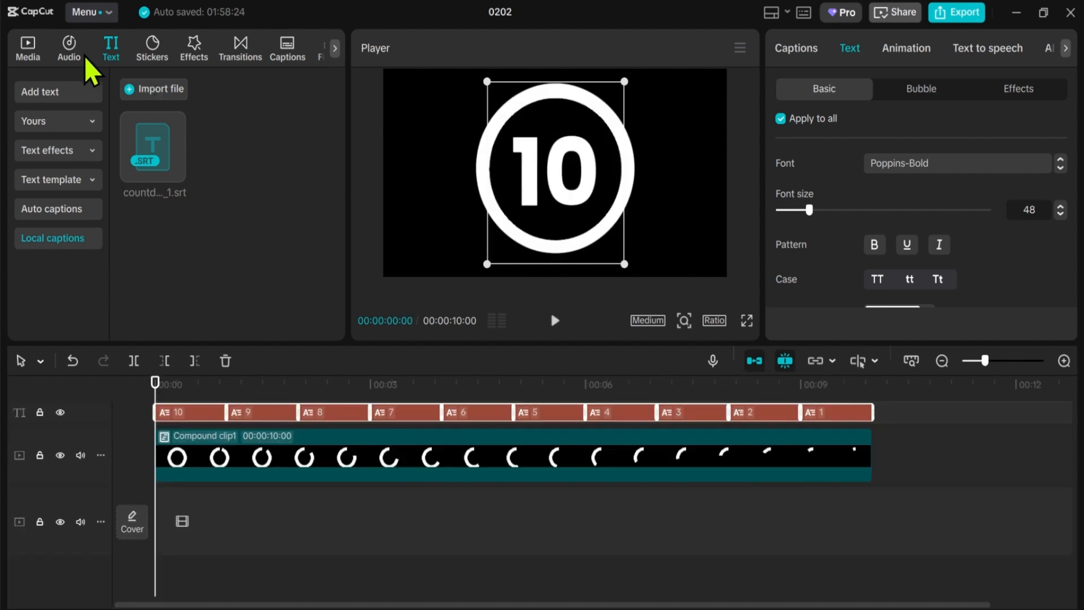
Step: Search the sound effects for "countdown timer" and preview "Countdown 3.2.1. Go !!"
click(80, 53)
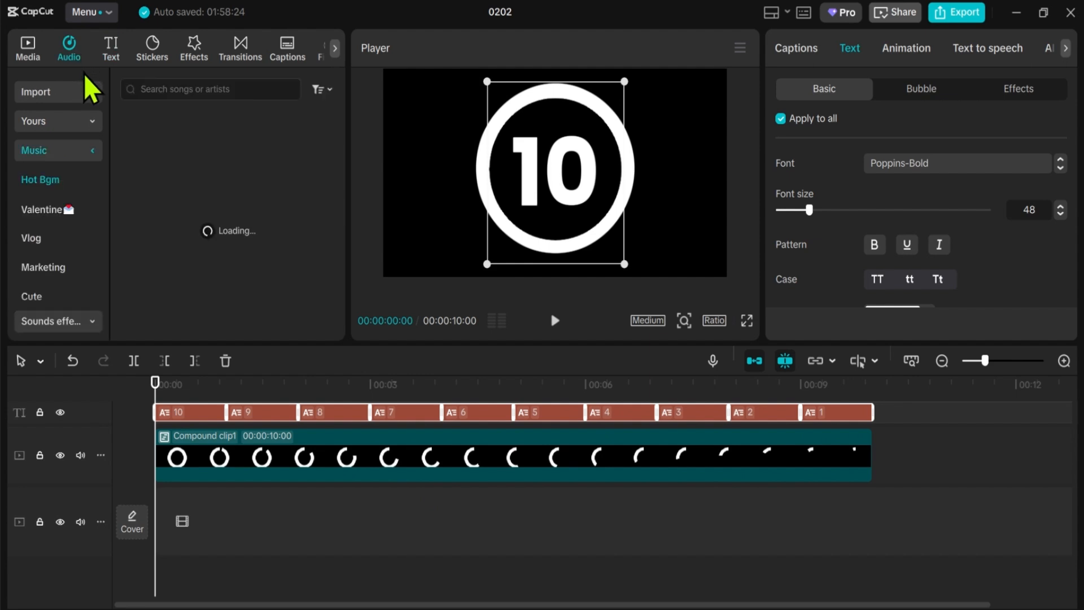
click(71, 316)
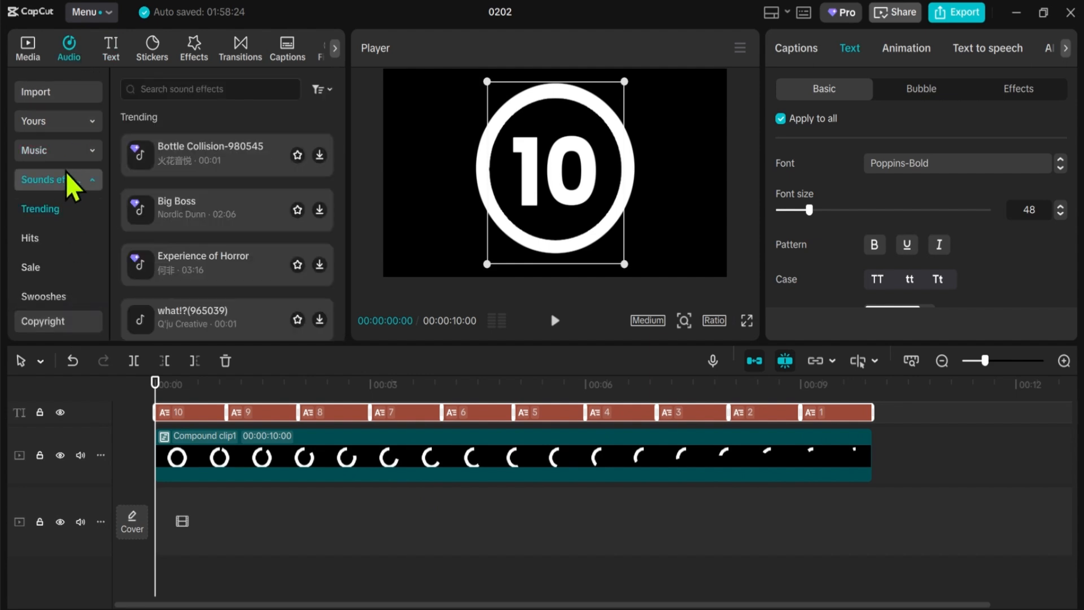
click(221, 88)
text(countdo)
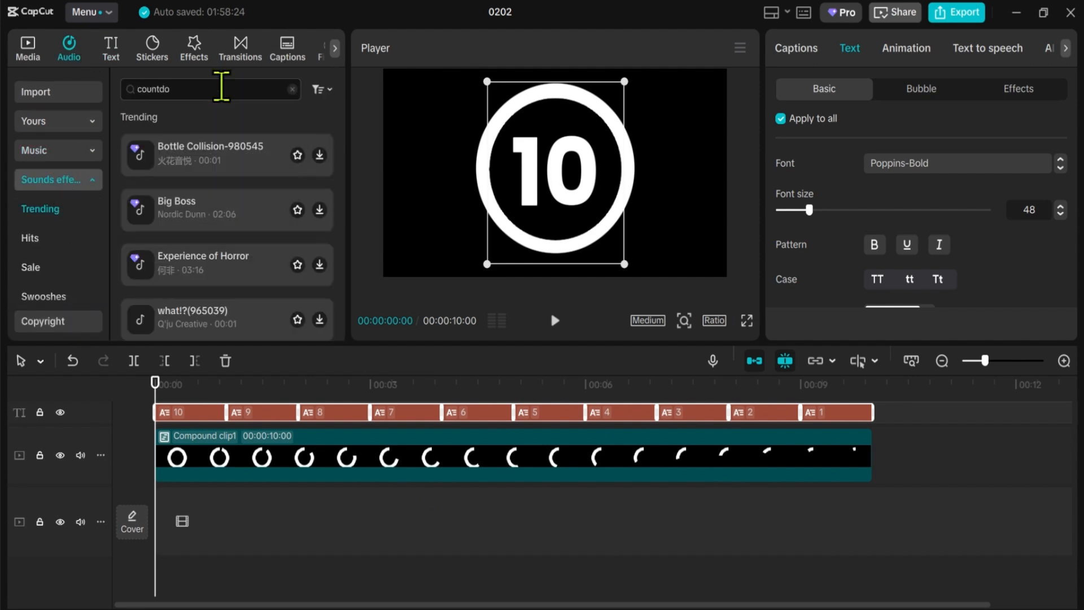
text(wn timer)
key(Return)
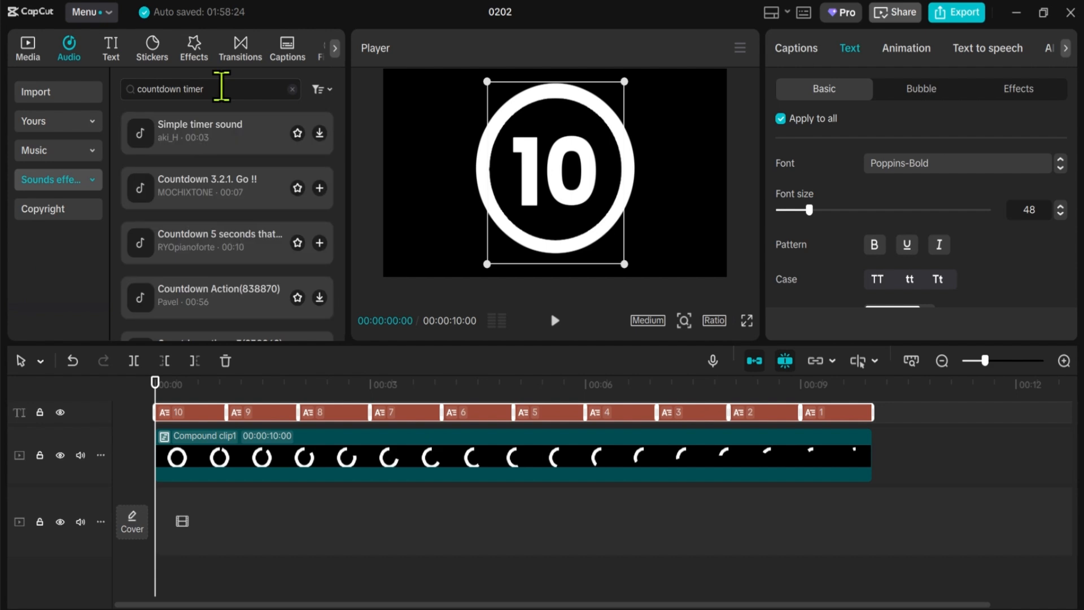
click(193, 195)
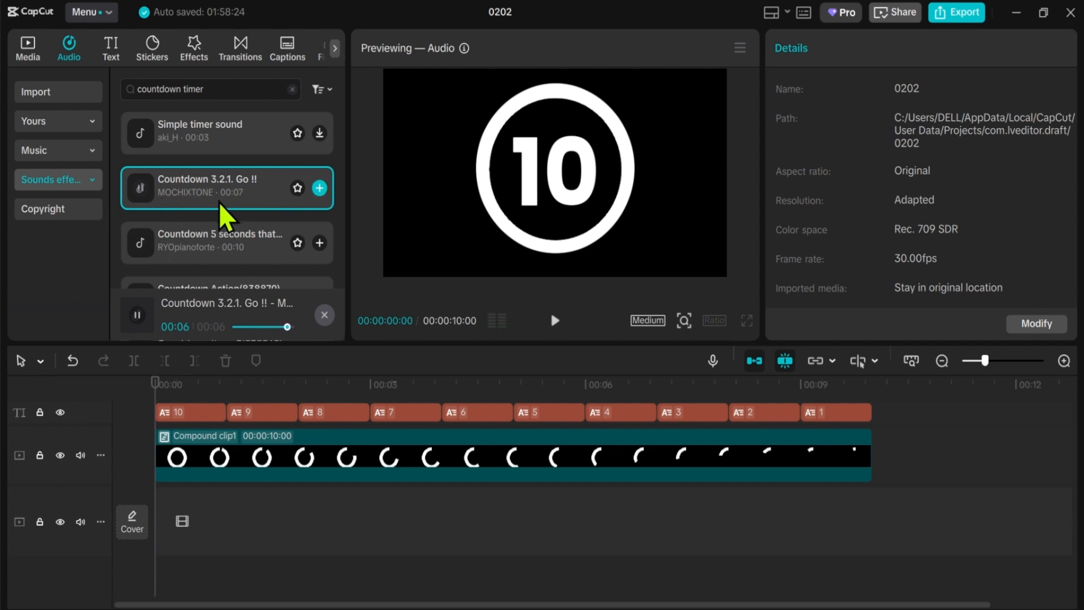
Step: Add the "Countdown 3.2.1. Go !!" sound effect to the timeline at 7 seconds, aligned with the start of caption 3
drag(198, 181, 663, 567)
click(659, 390)
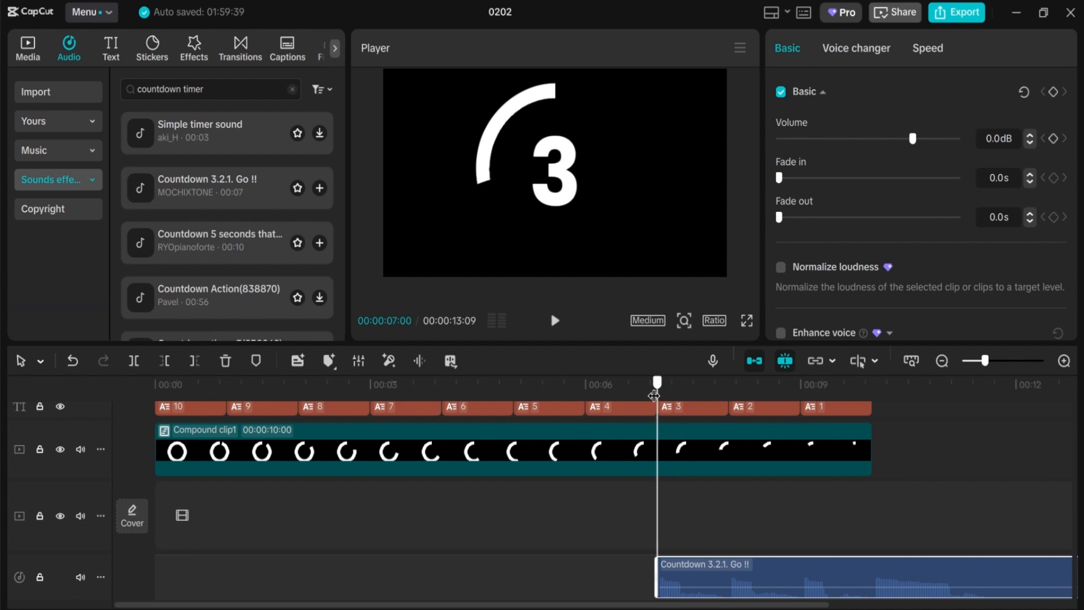
Step: Play the timeline from caption 5 past the end of the ring clip to check the sound effect's timing
drag(657, 389, 542, 396)
key(space)
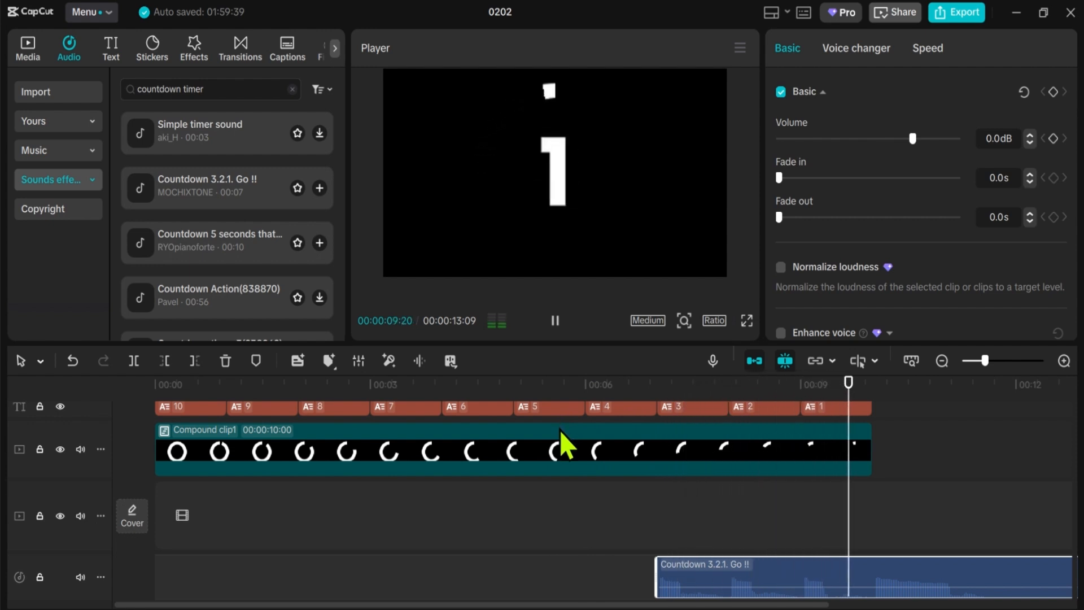
key(space)
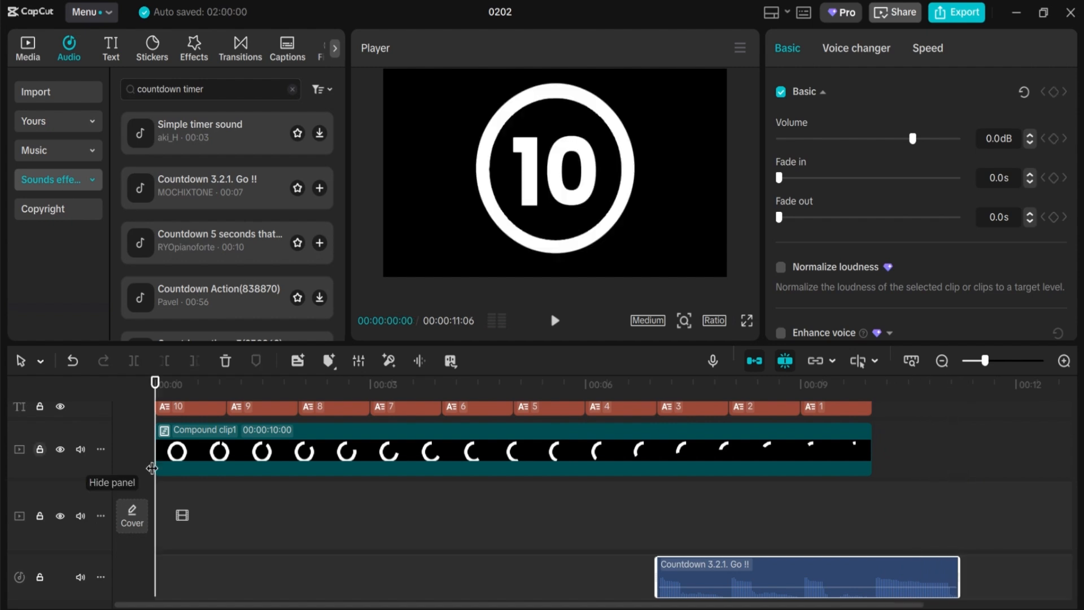
Step: Trim the end of the sound effect to about 11 seconds and move the compound clip down onto the main track
scroll(749, 475, up, 1)
click(748, 475)
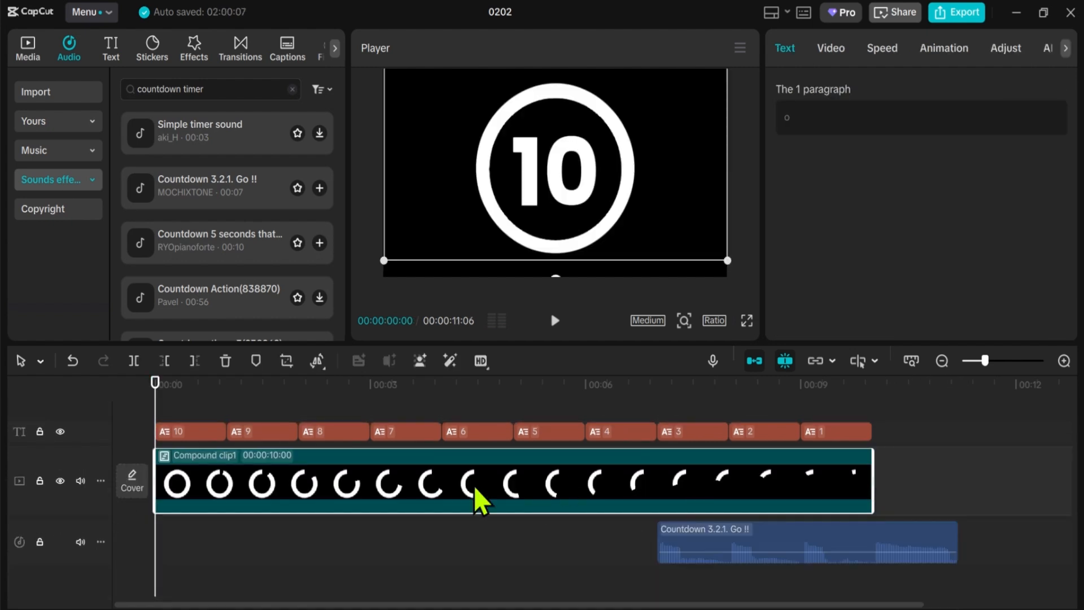
Step: Set the compound clip's canvas background type to Color and bring its colour swatches into view
click(826, 51)
click(834, 304)
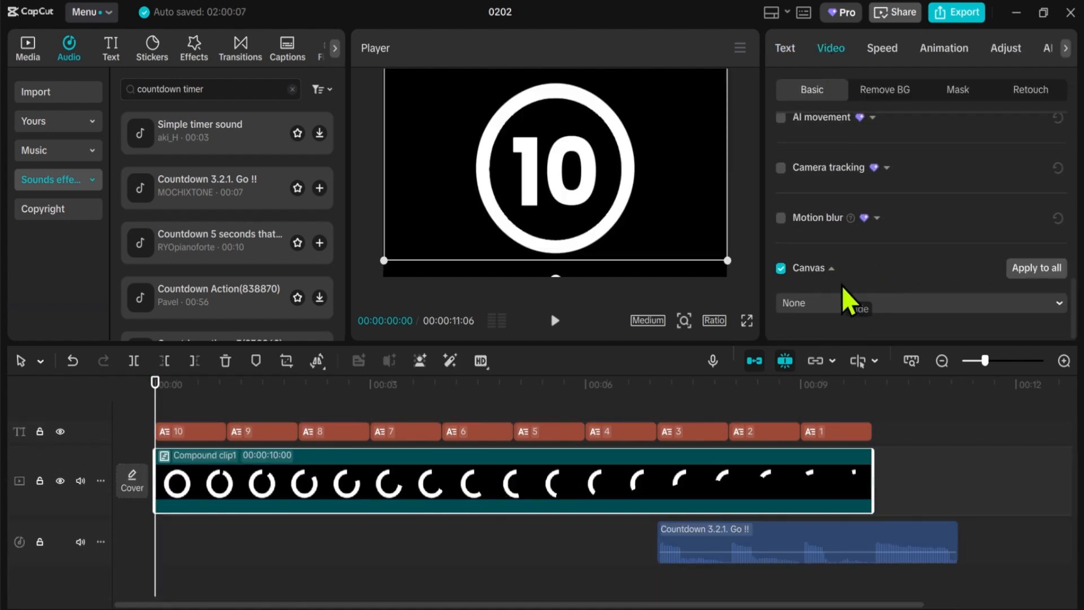
click(835, 300)
click(815, 393)
scroll(883, 314, down, 1)
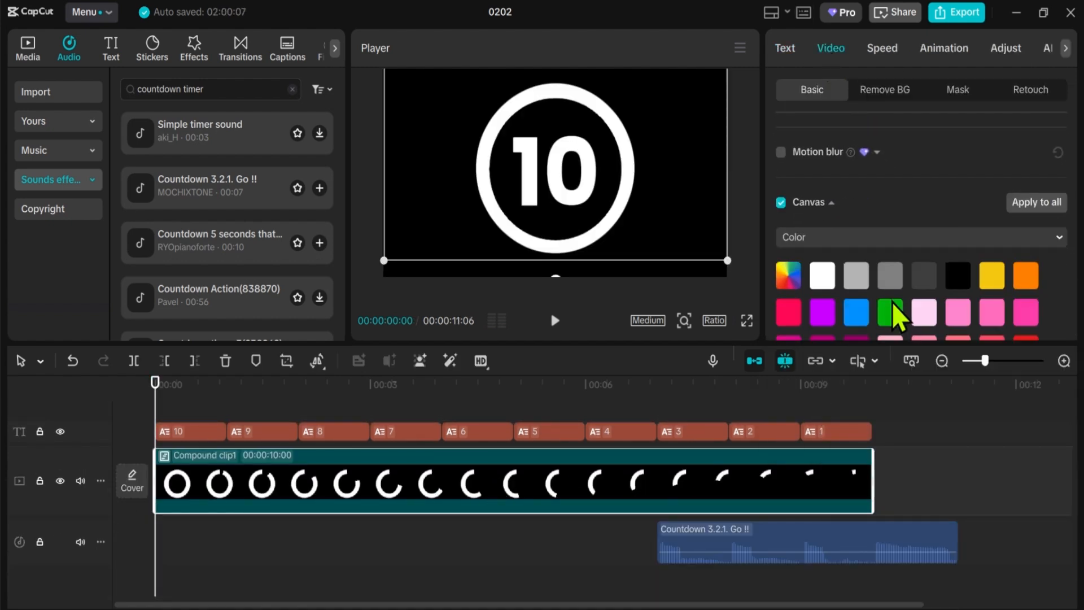